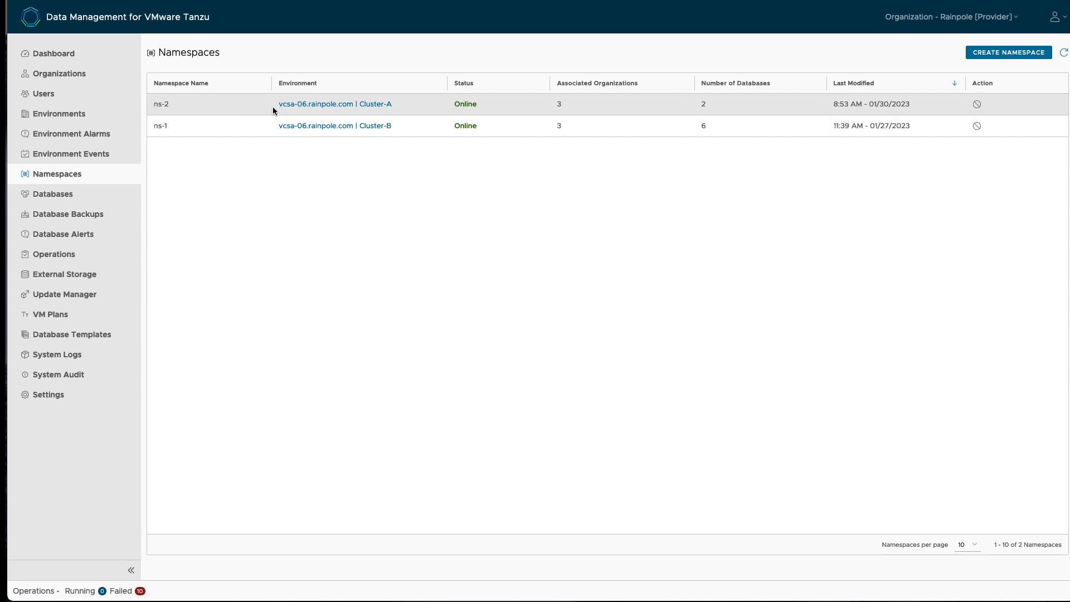
Step: Open Update Manager to see the standalone cluster VM up to date on 1.3.2.2445
left_click(85, 293)
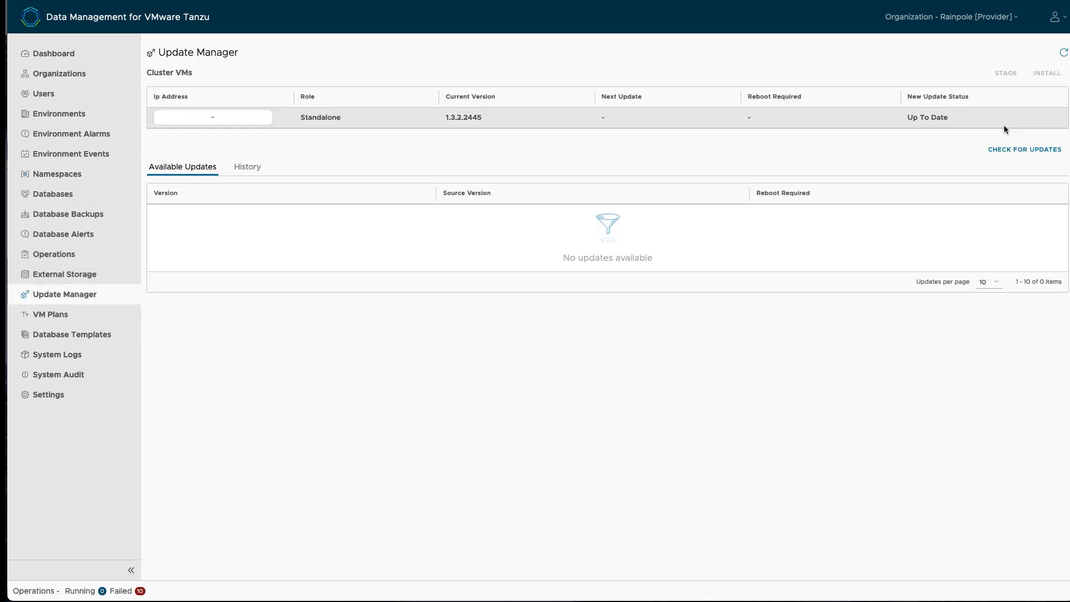
Step: Check for provider updates and refresh until 1.4.0.2690 is listed as available
left_click(30, 592)
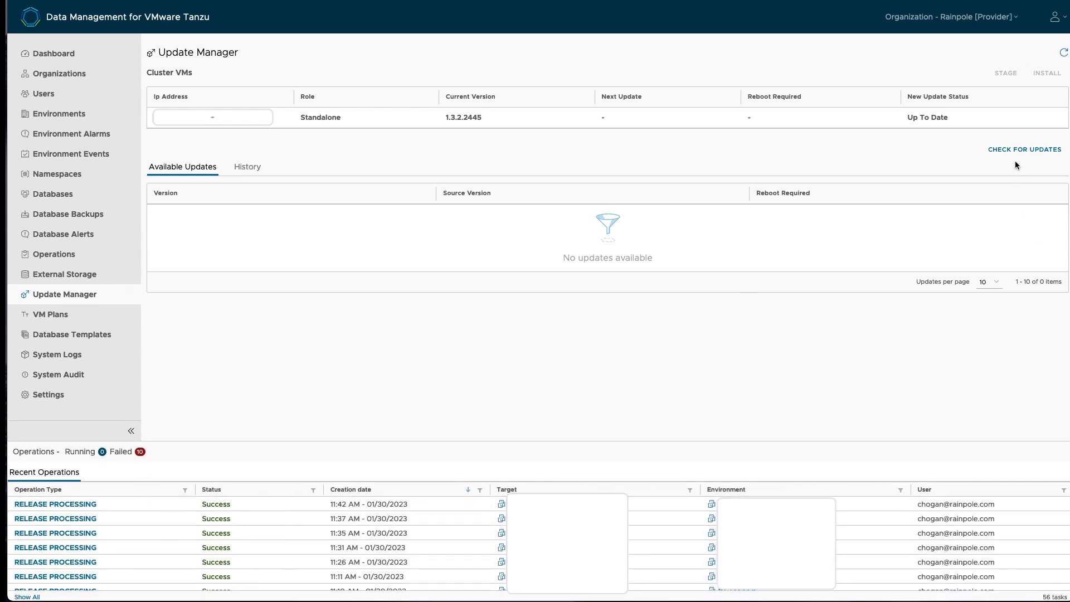
left_click(1015, 149)
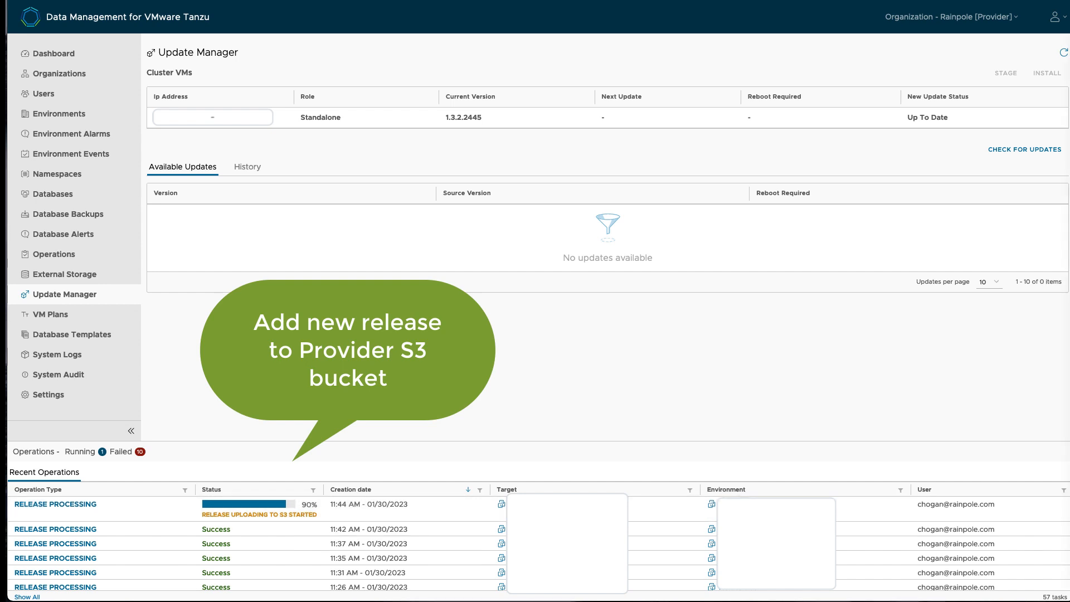
left_click(1064, 53)
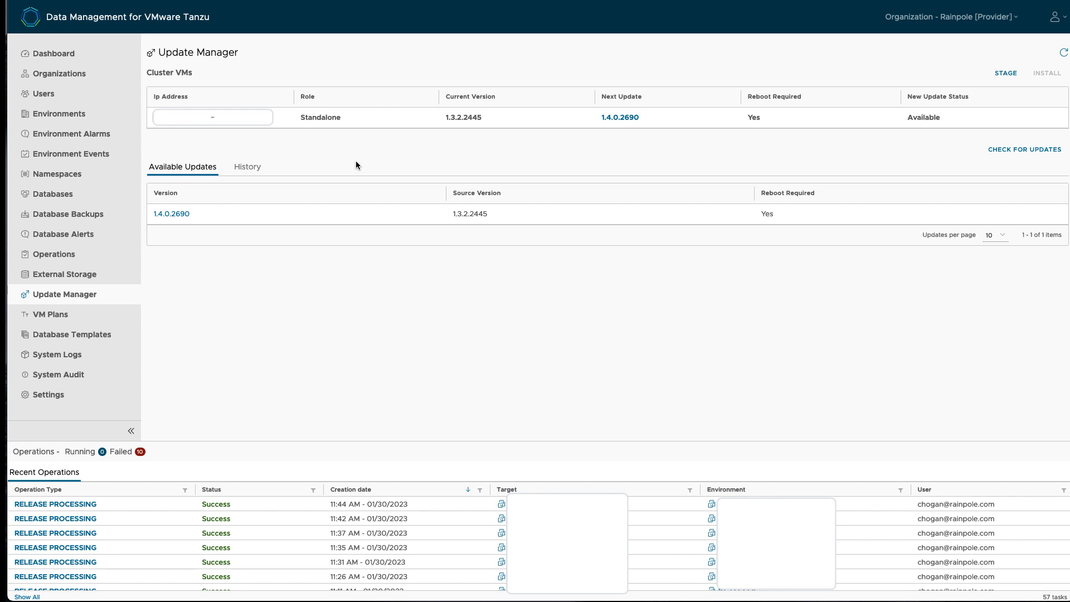
Step: Stage the 1.4.0.2690 provider update, then start its installation
left_click(54, 452)
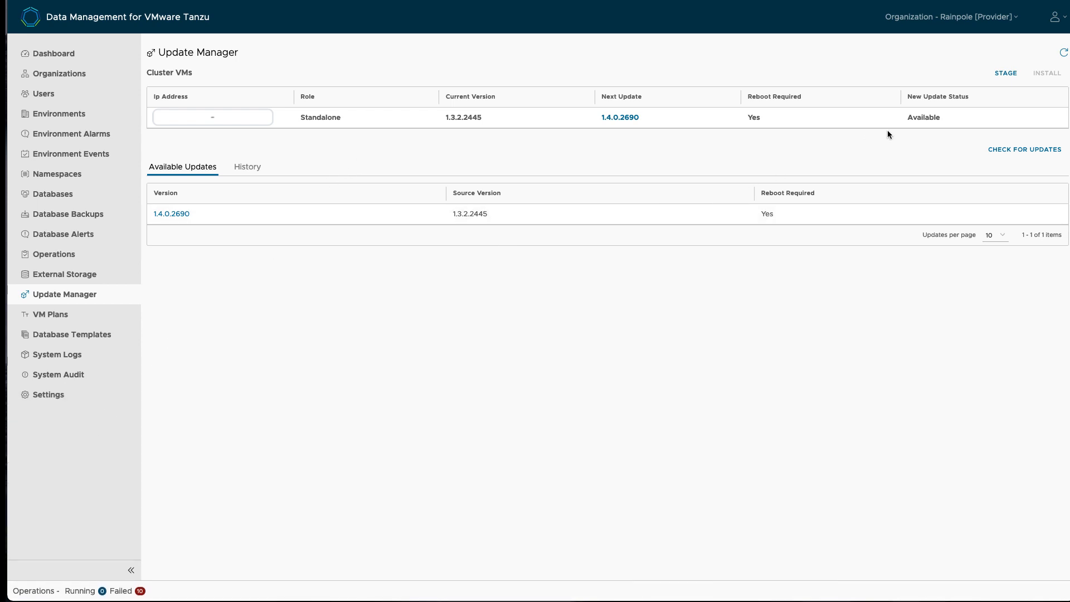
left_click(1006, 74)
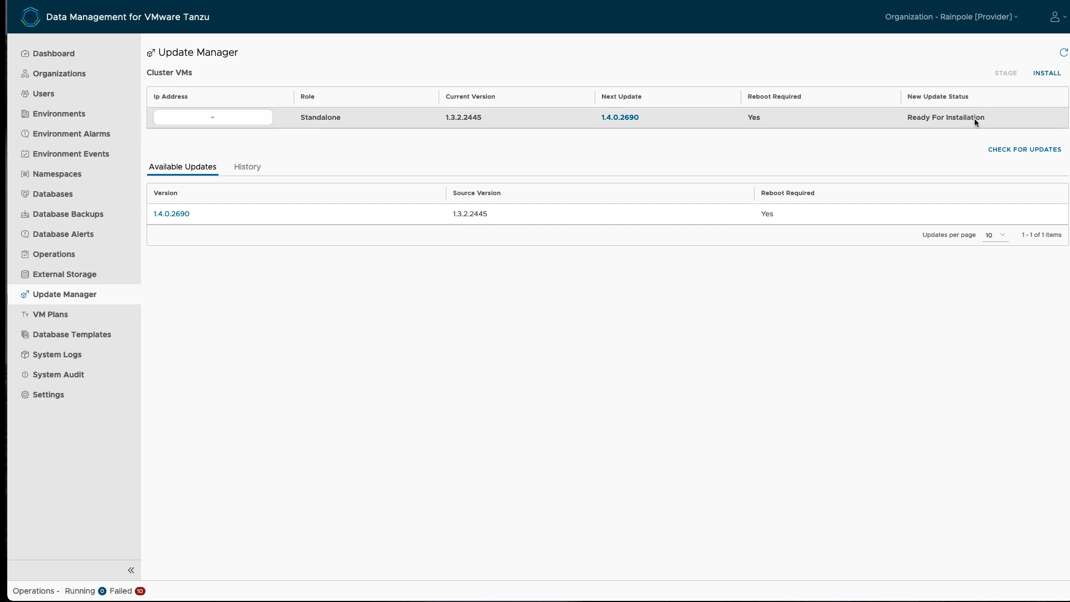
left_click(1043, 74)
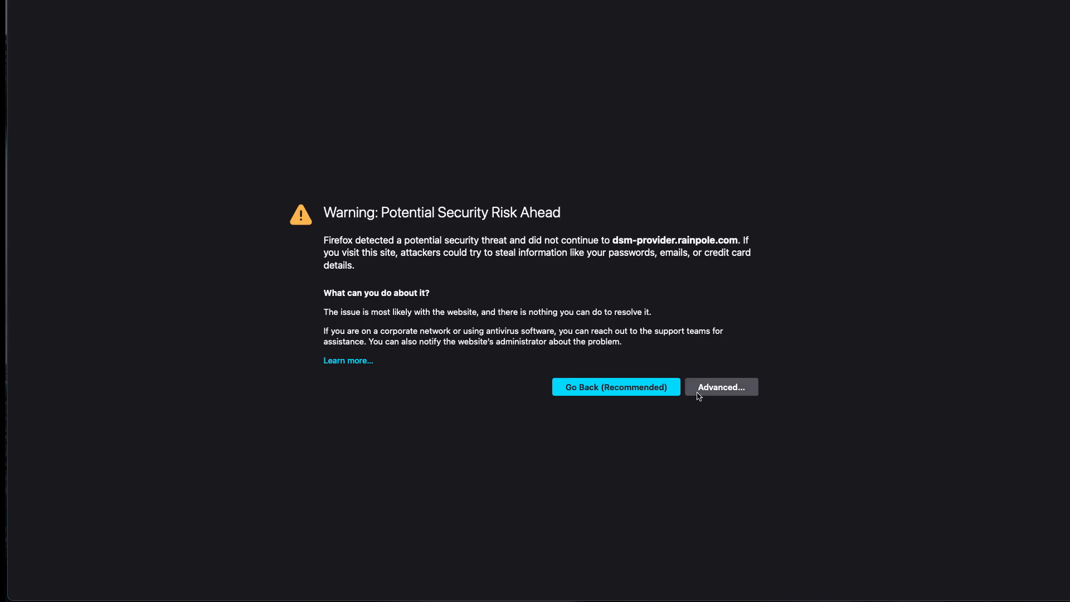
Step: Accept the certificate warning and sign in with the account email and password
left_click(699, 393)
left_click(656, 585)
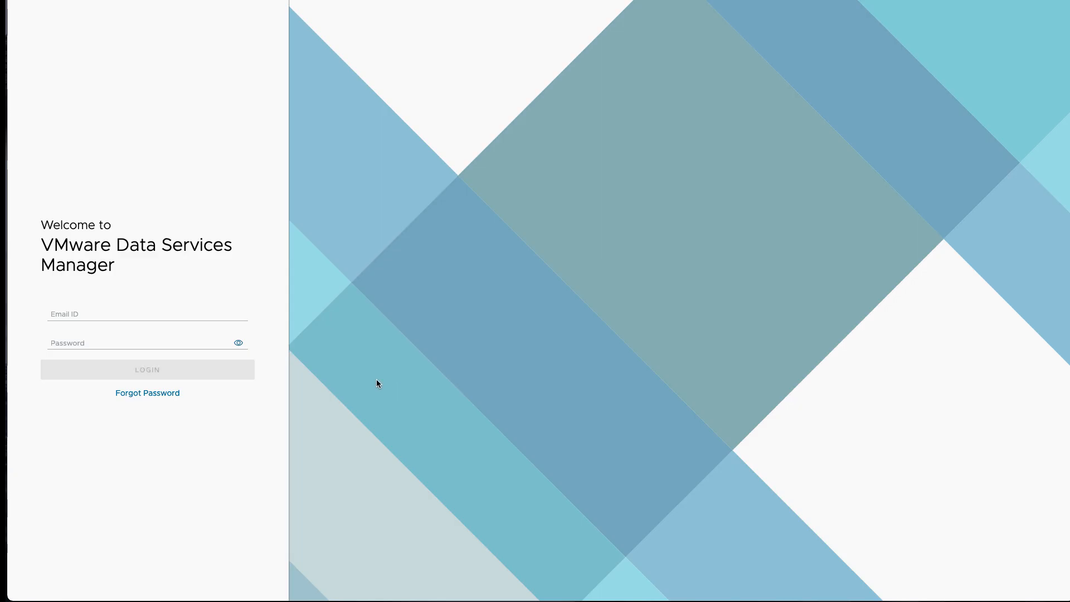
left_click(191, 309)
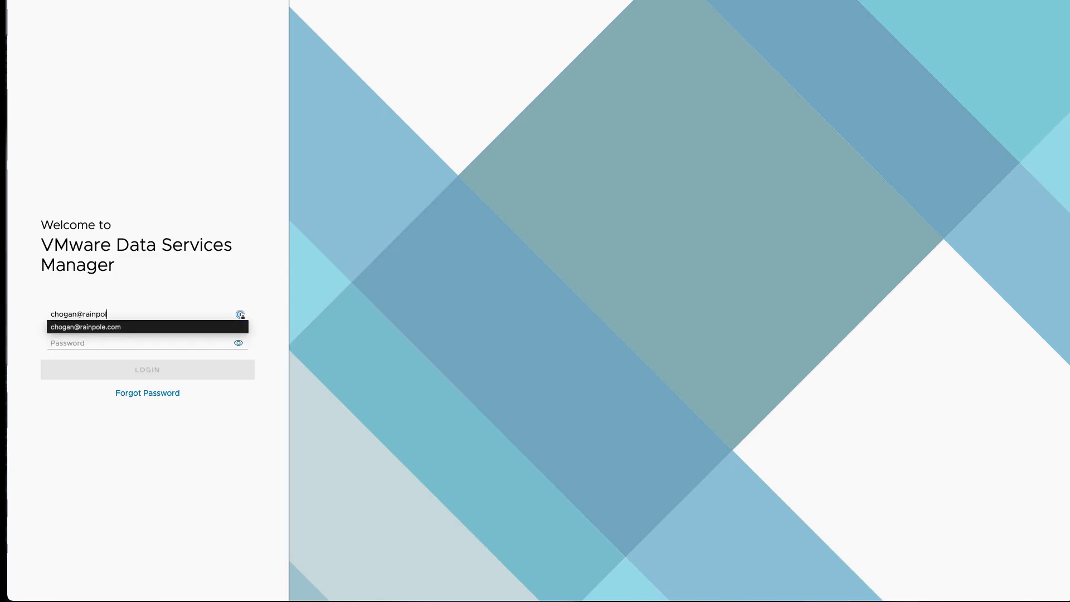
key("Tab")
type("•••")
key("Return")
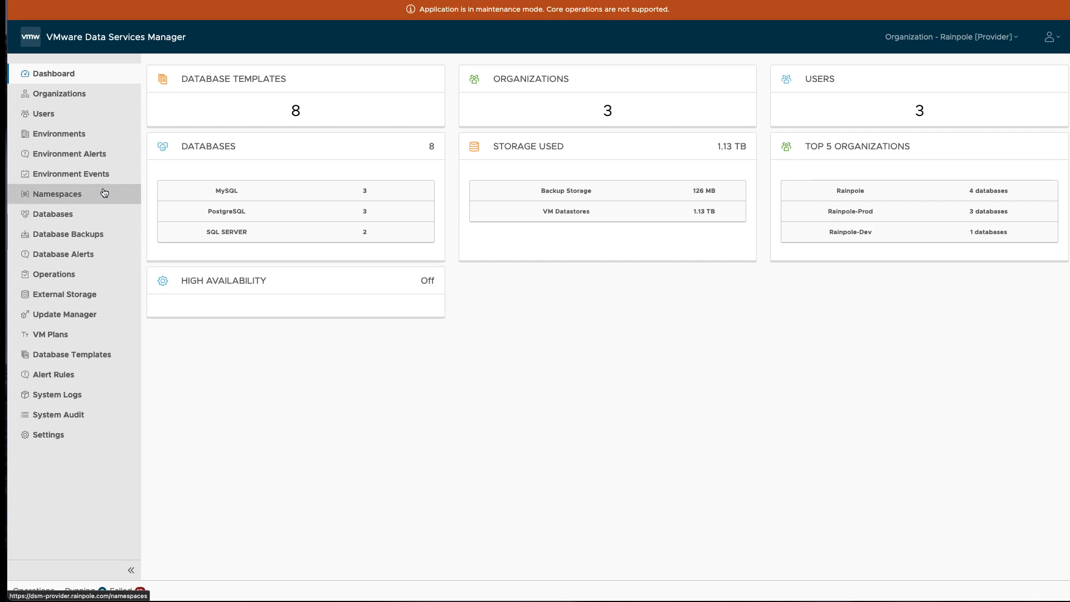
Step: Verify Stage and Install of 1.4.0.2690 succeeded in Update History, then review the unconfigured Maintenance policy
left_click(84, 316)
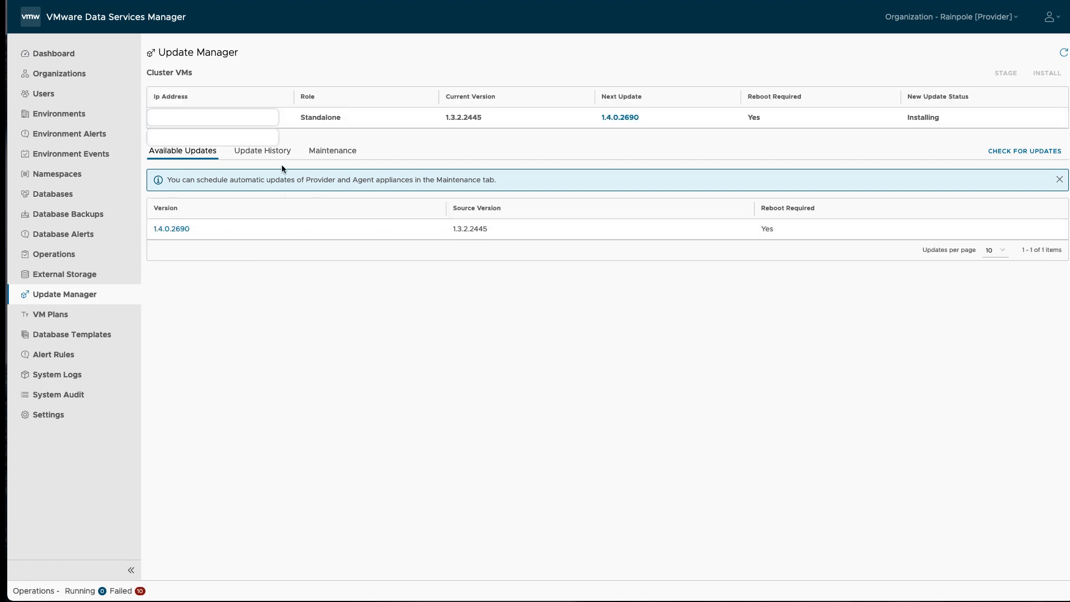
left_click(266, 157)
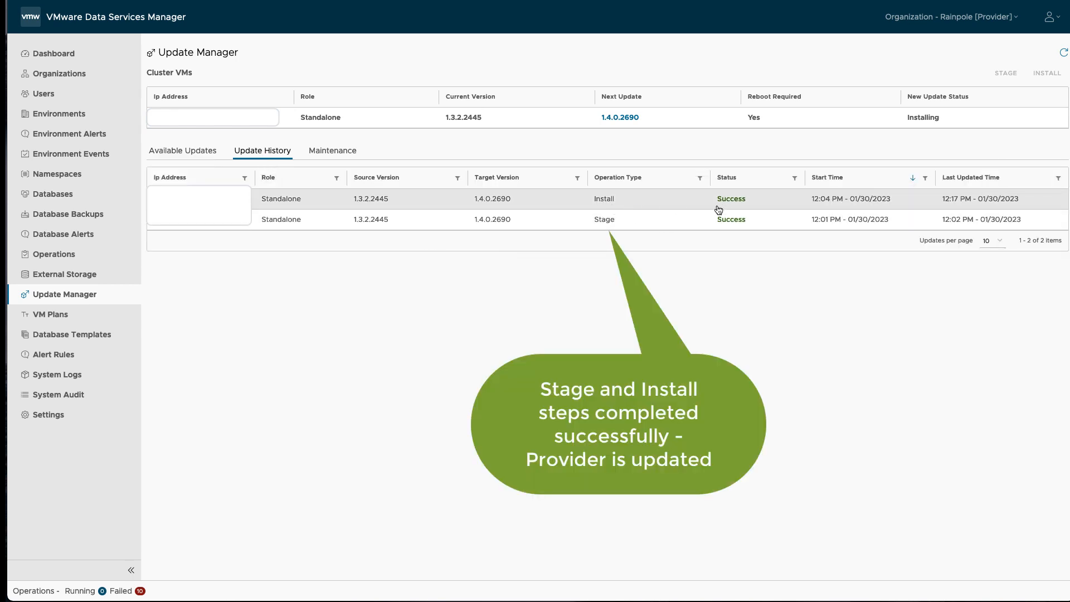
left_click(333, 151)
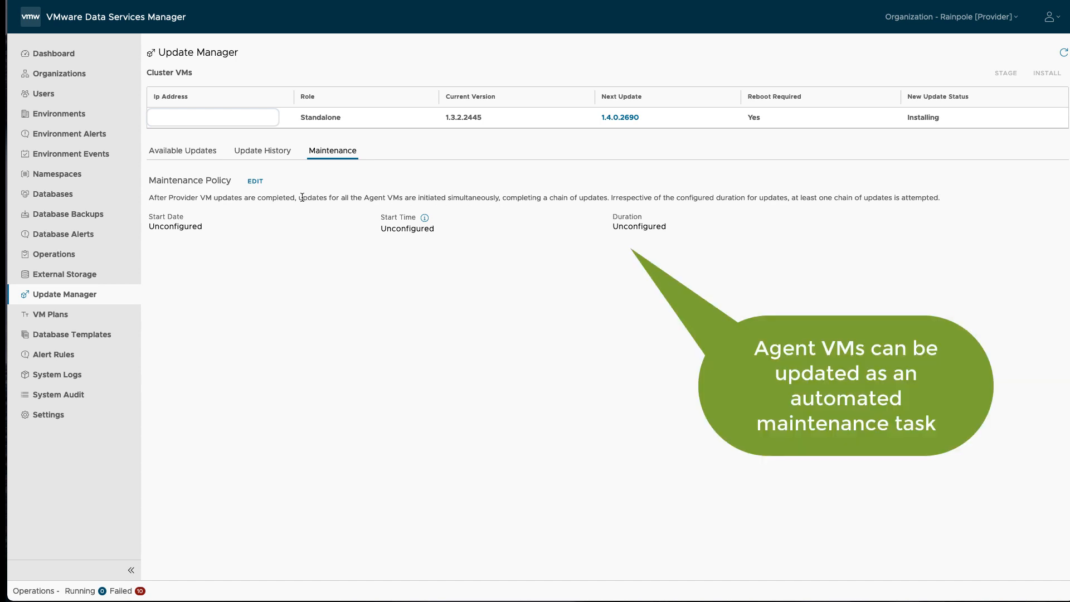
left_click_drag(302, 197, 502, 197)
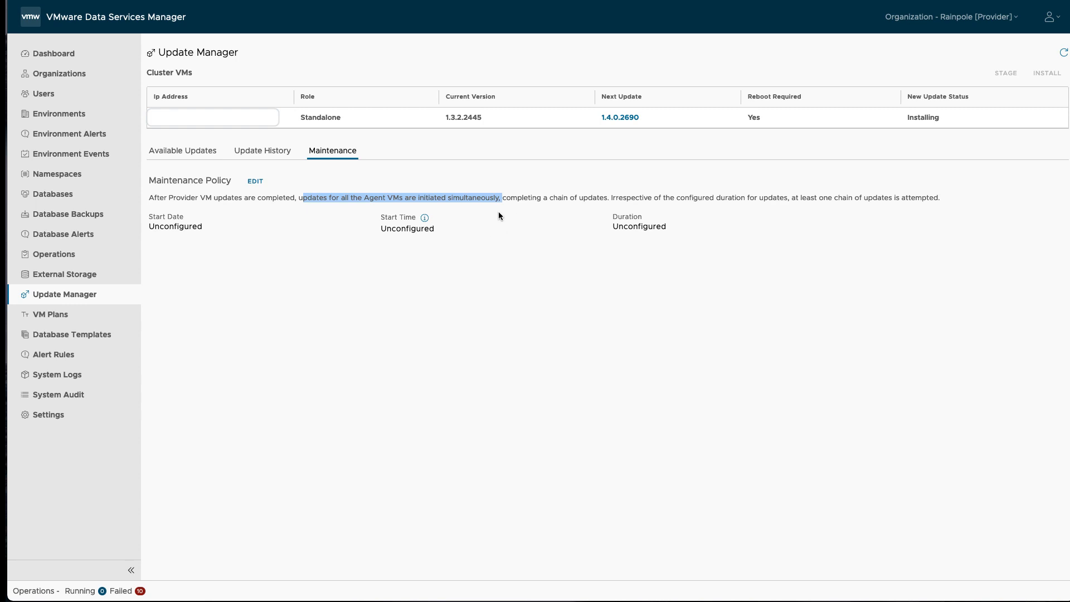
Step: Check Cluster-A's available agent updates from the Environments list
left_click(97, 119)
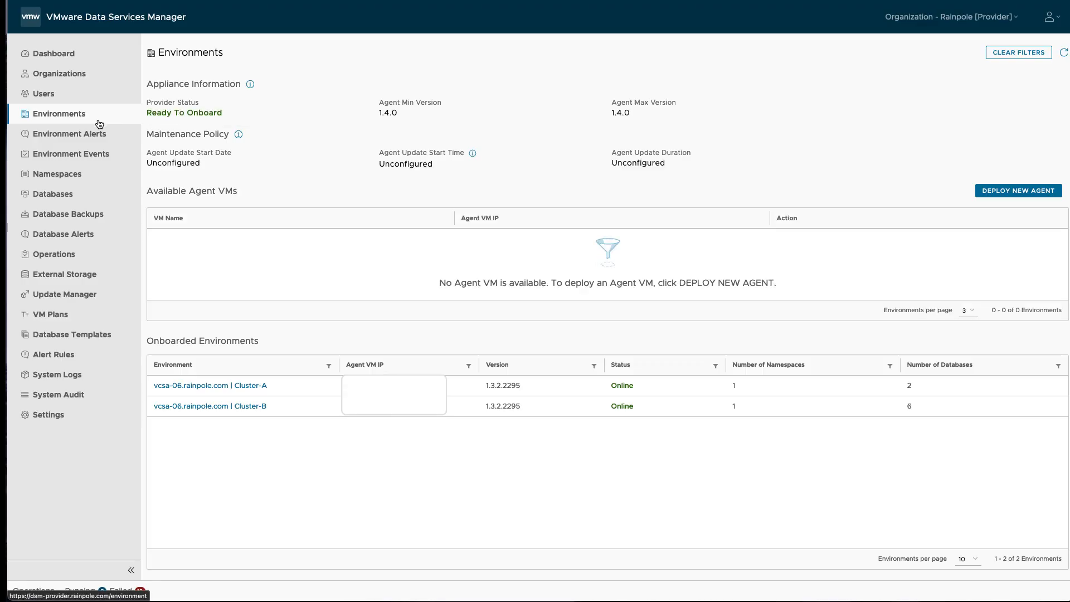
left_click(248, 385)
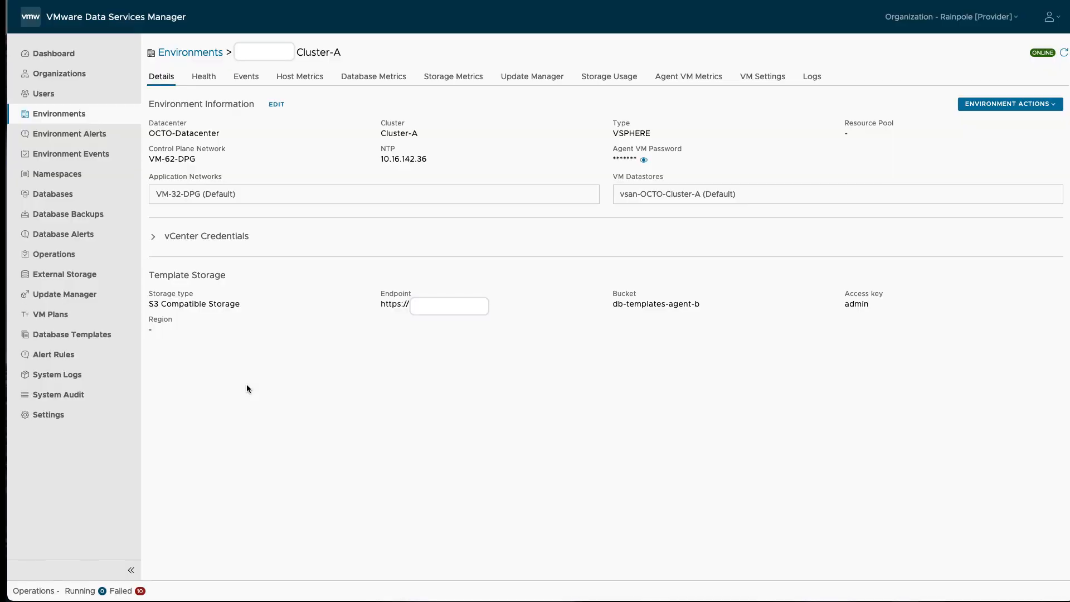
left_click(519, 83)
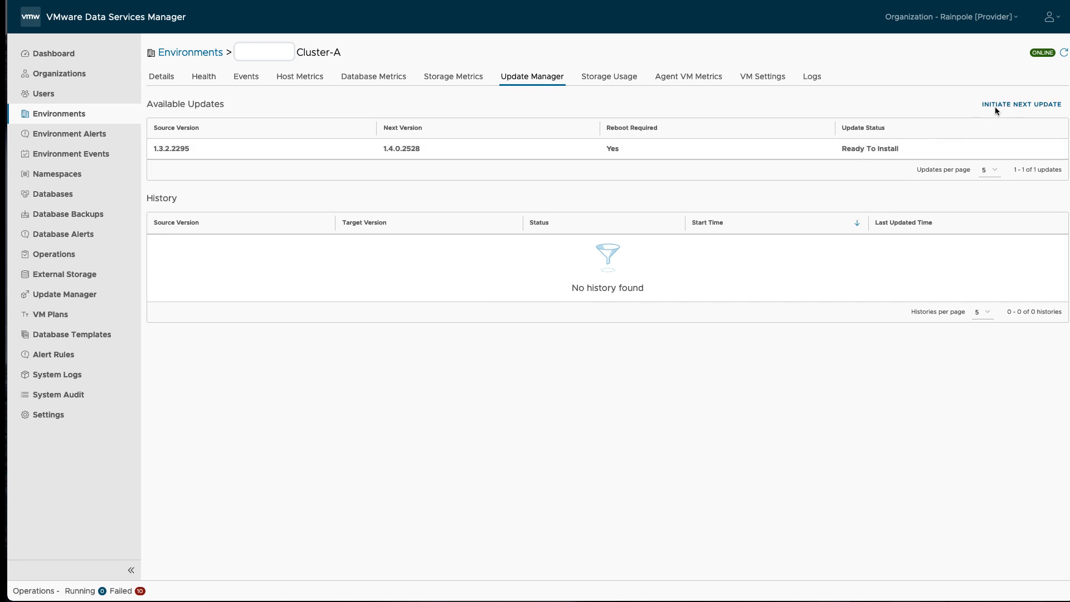
Step: Attempt Cluster-B's 1.3.2.2295-to-1.4.0.2528 update, which fails with 'Feature is not available at agent.'
left_click(201, 52)
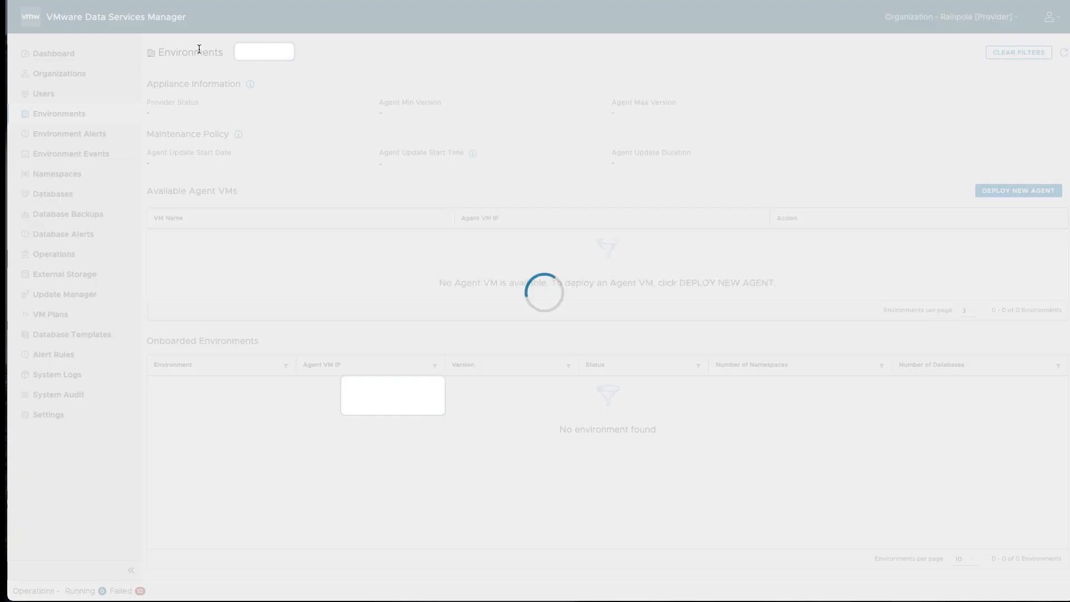
left_click(233, 408)
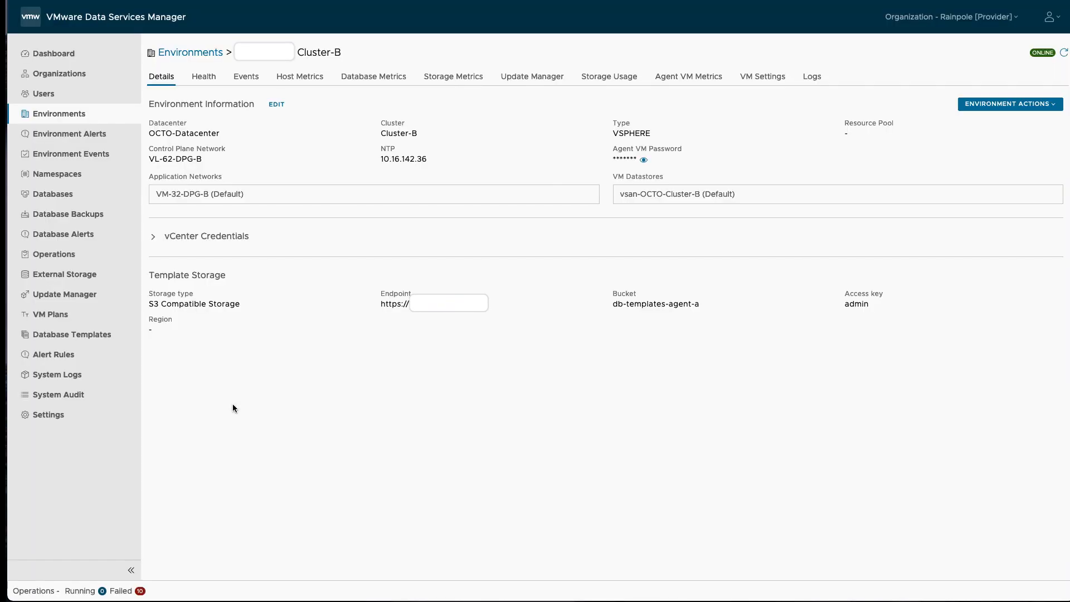
left_click(523, 87)
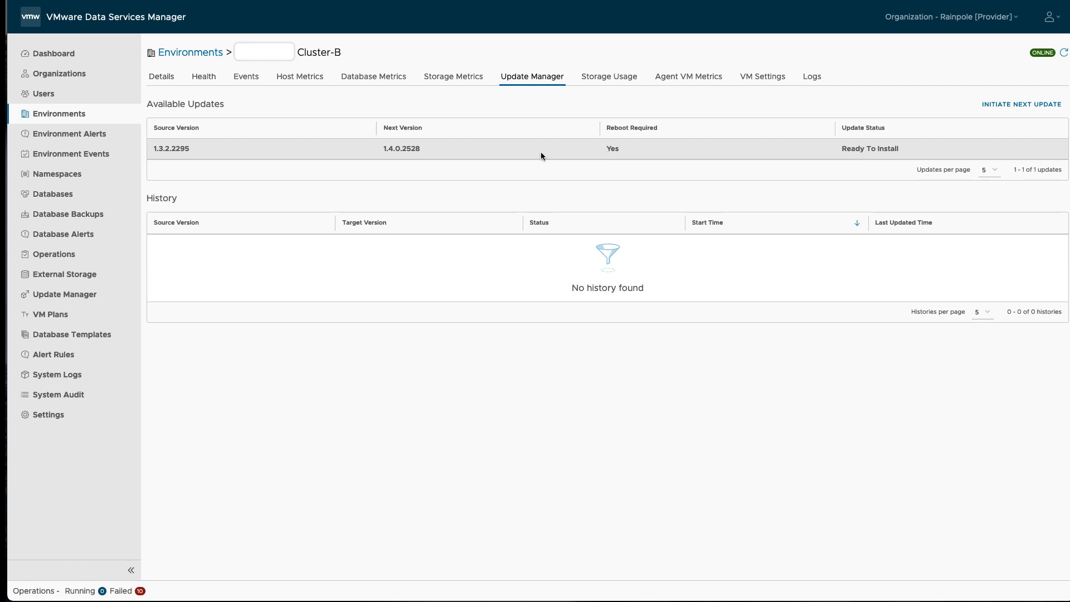
left_click(1030, 105)
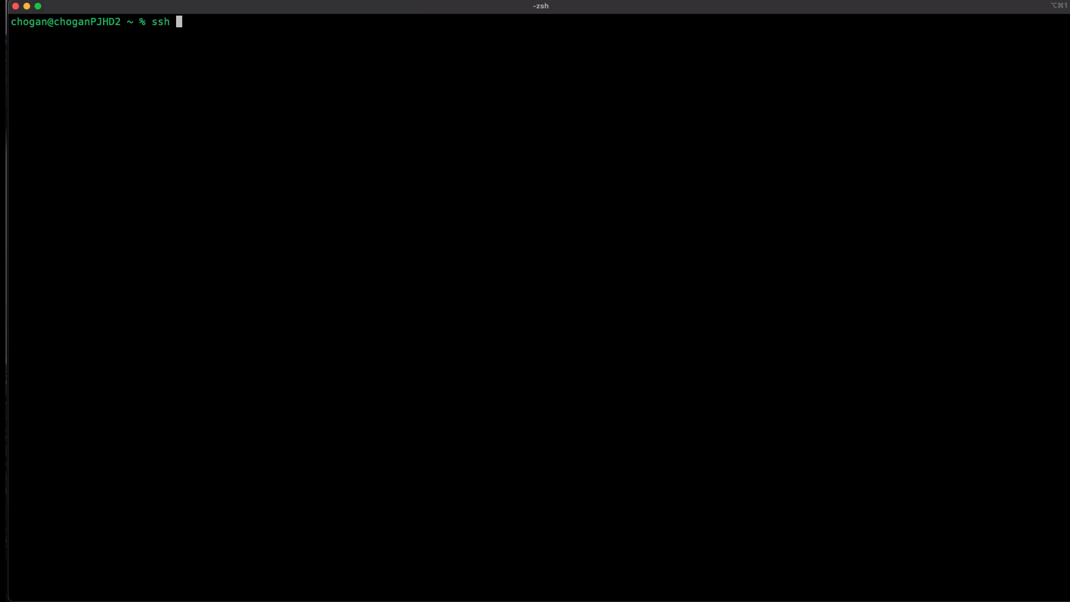
Step: On dsm-agent-a as root, restart update-manager.service, check its status, and log out
type("oot@dsm-agent-a")
key("Return")
type("yes")
key("Return")
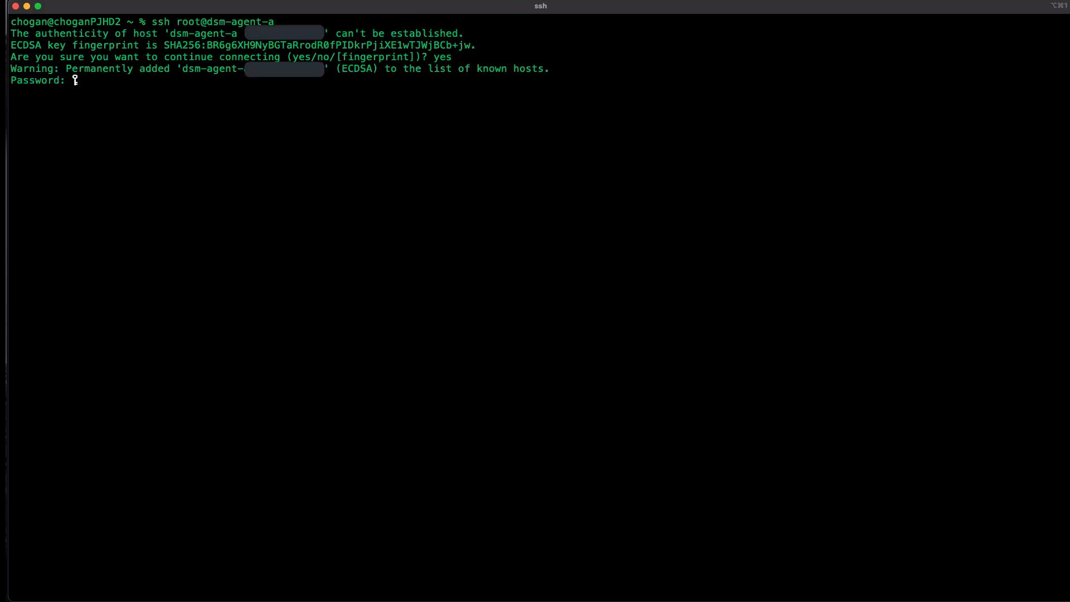
key("Return")
type("sys")
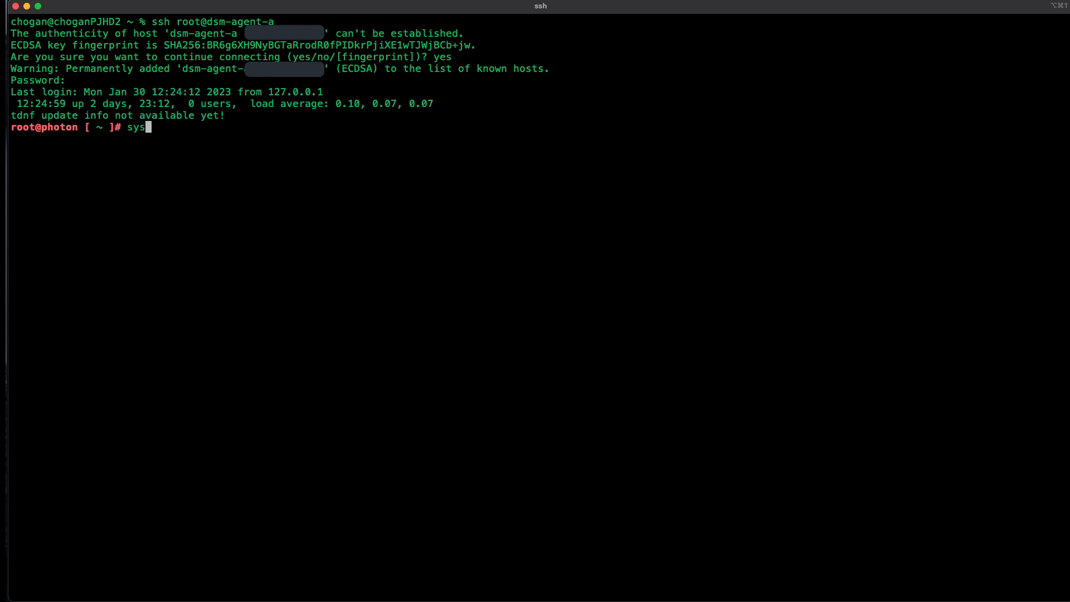
type("temctl restart ")
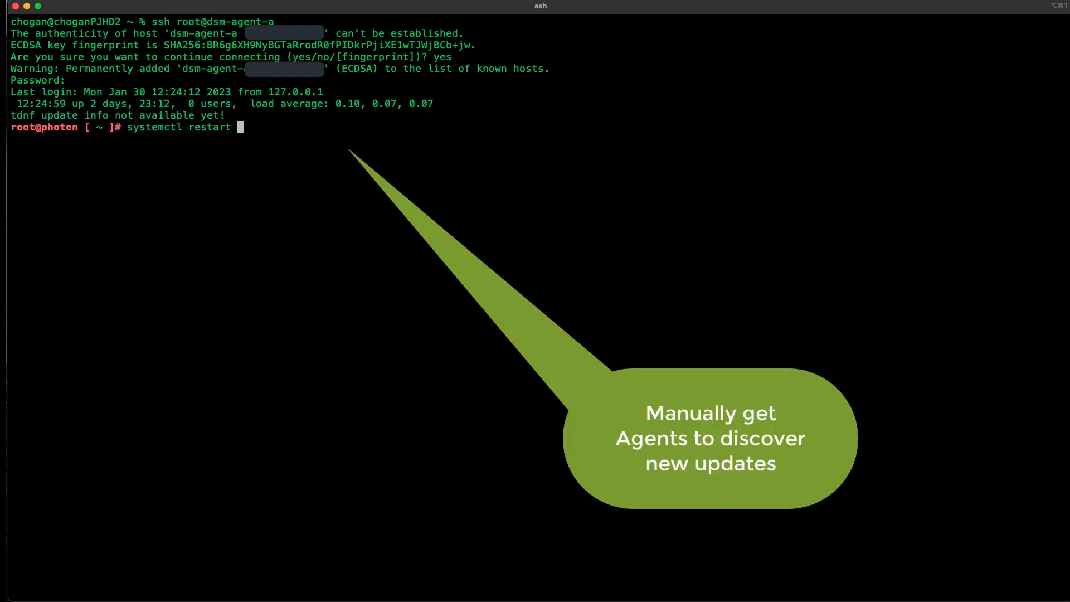
type("update-manager.service")
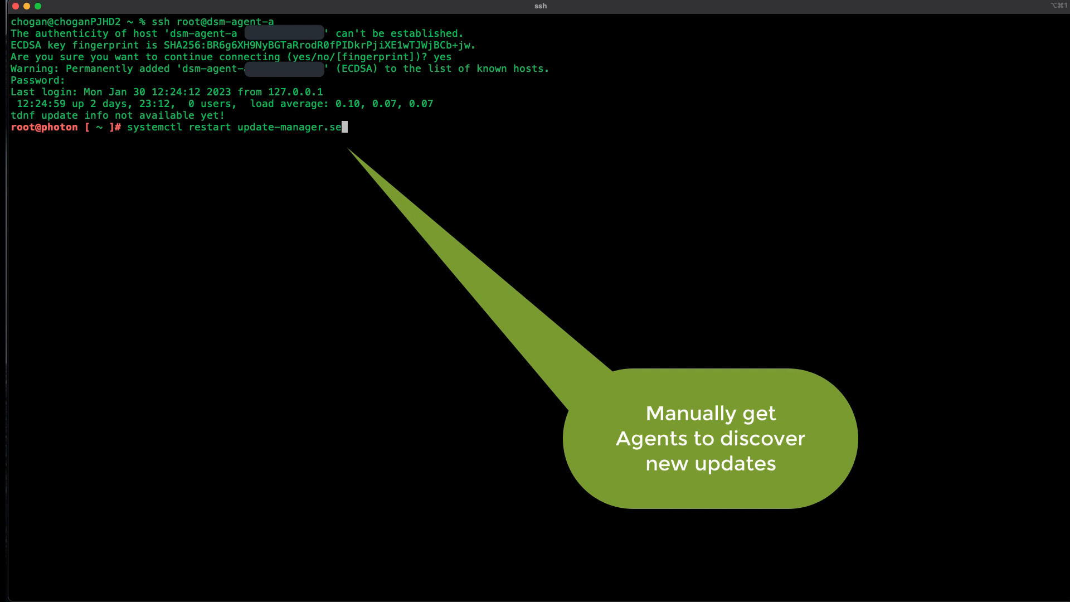
key("Return")
key("Up")
key("Left")
key("Left")
key("Left")
key("Left")
key("Left")
key("Left")
key("Left")
key("Left")
key("Left")
key("Left")
key("Left")
key("Left")
key("Left")
key("Left")
key("Left")
key("Left")
key("Left")
key("Left")
key("Left")
key("Left")
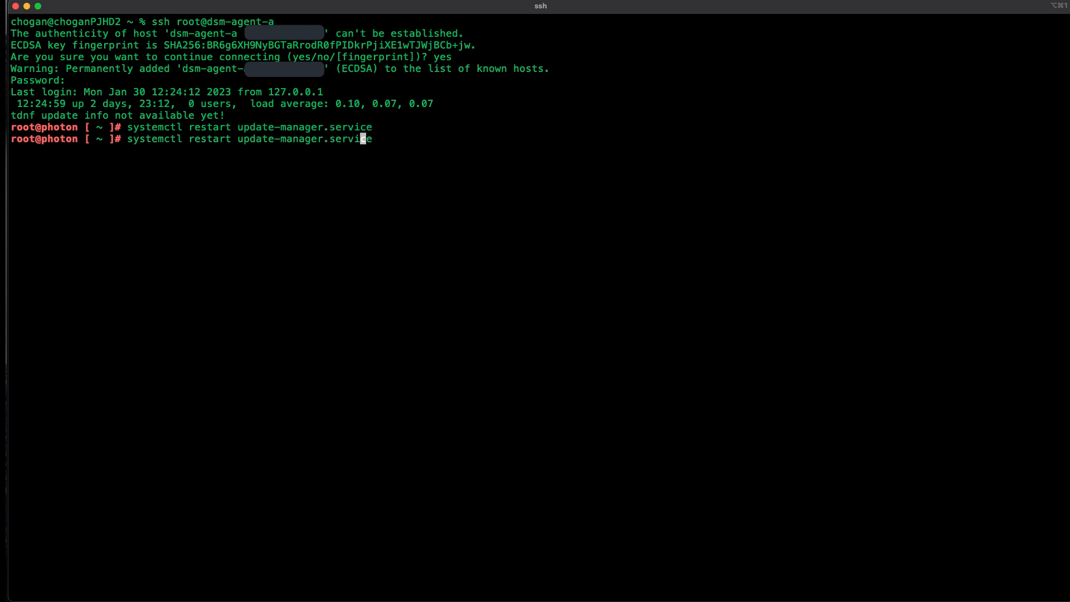
key("BackSpace")
key("BackSpace")
key("BackSpace")
key("BackSpace")
key("BackSpace")
key("BackSpace")
key("BackSpace")
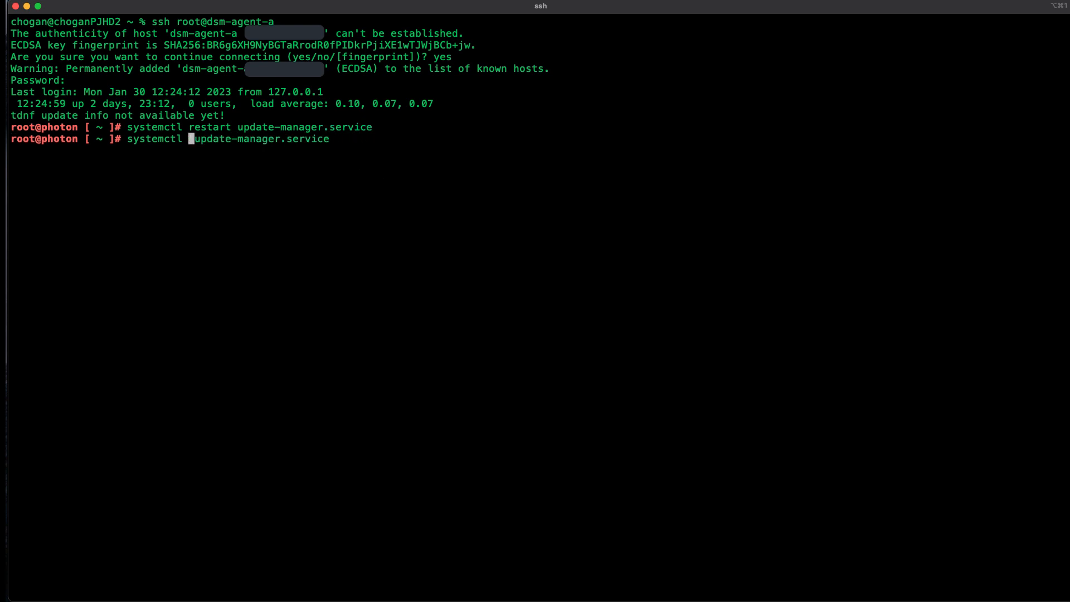
type("status")
key("Return")
type("qexit")
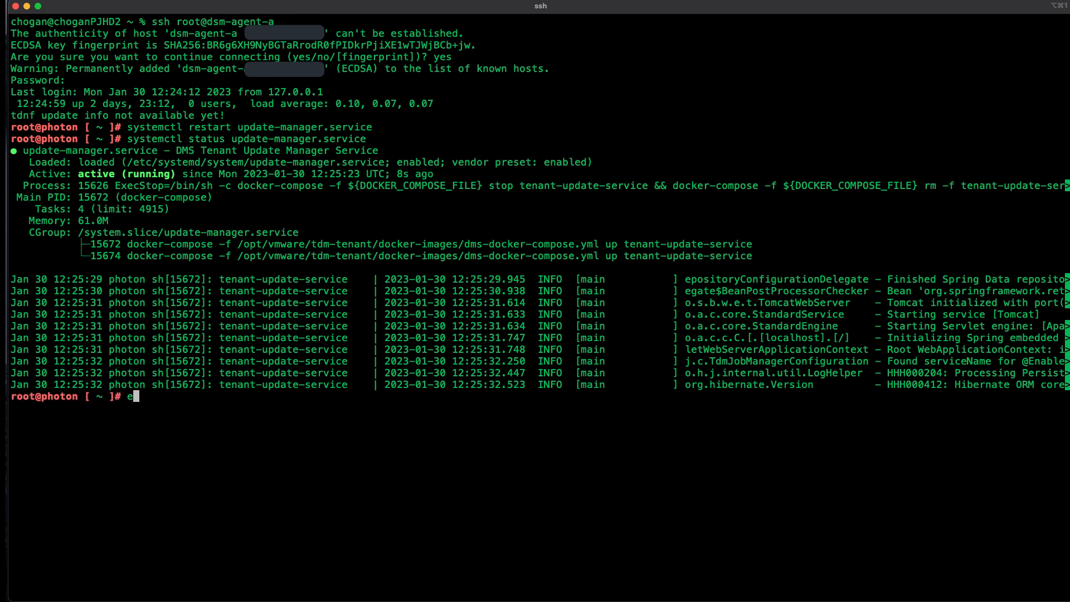
key("Return")
Step: On dsm-agent-b as root, restart update-manager.service and check its status
type("clear")
key("Return")
type("ssh root@dsm-agent-")
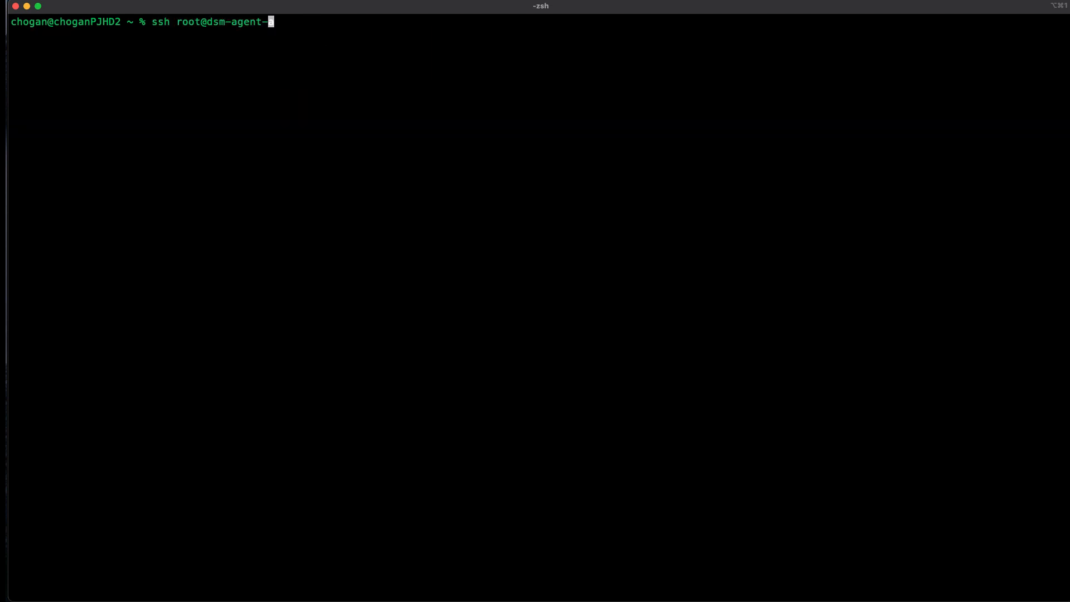
type("b")
key("Return")
type("yes")
key("Return")
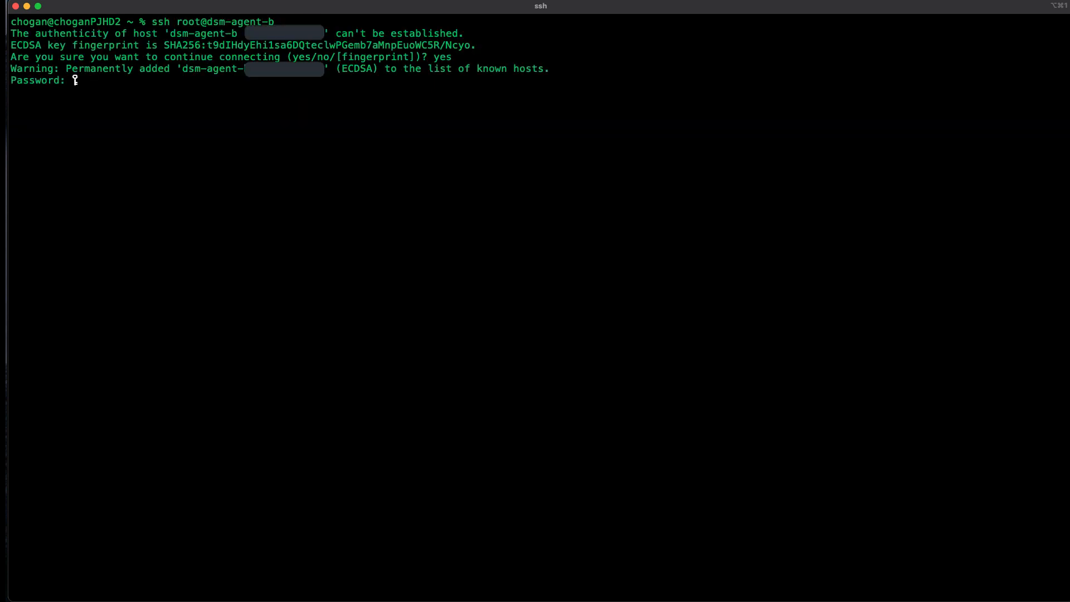
key("Return")
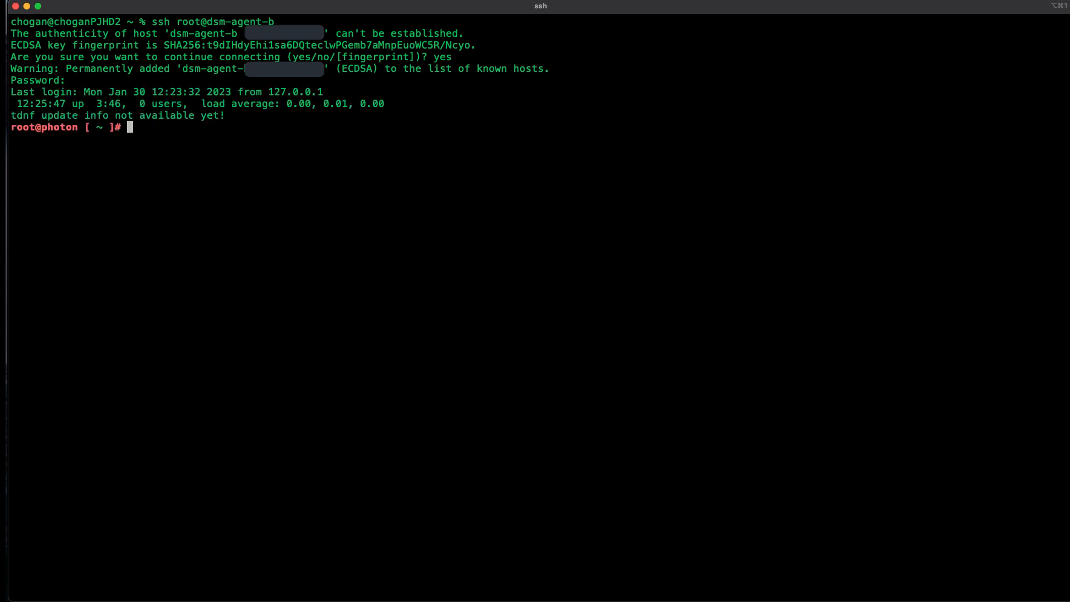
type("systemctl restart ")
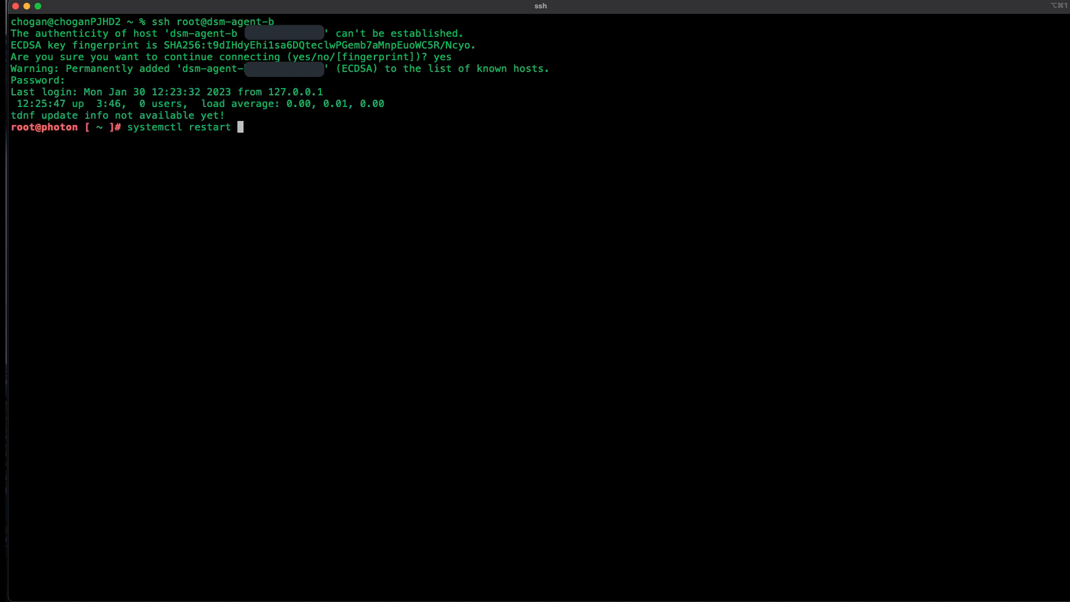
type("update-manager.service")
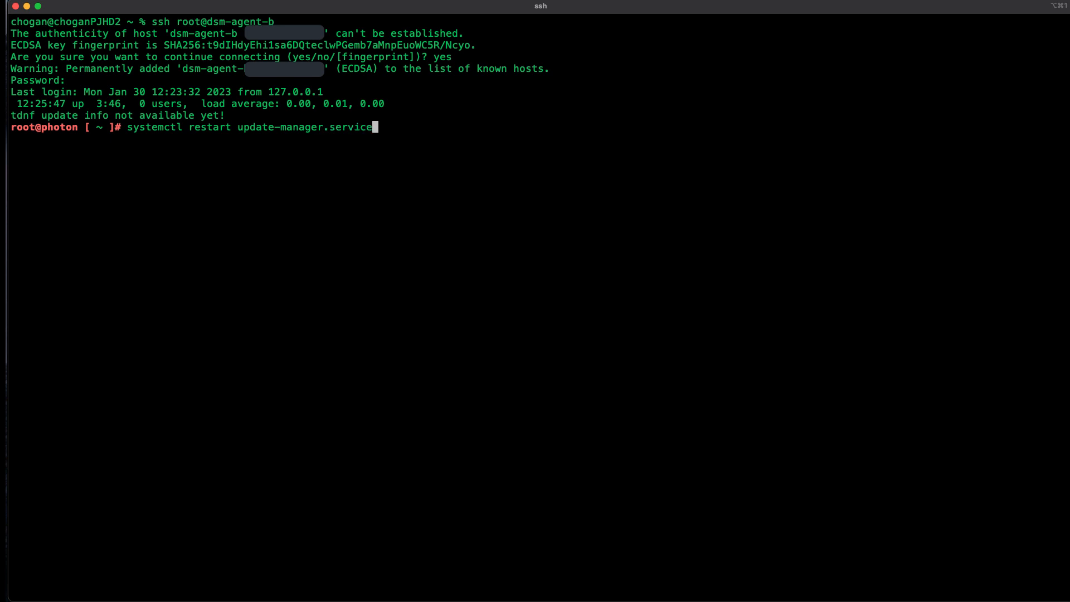
key("Return")
key("Up")
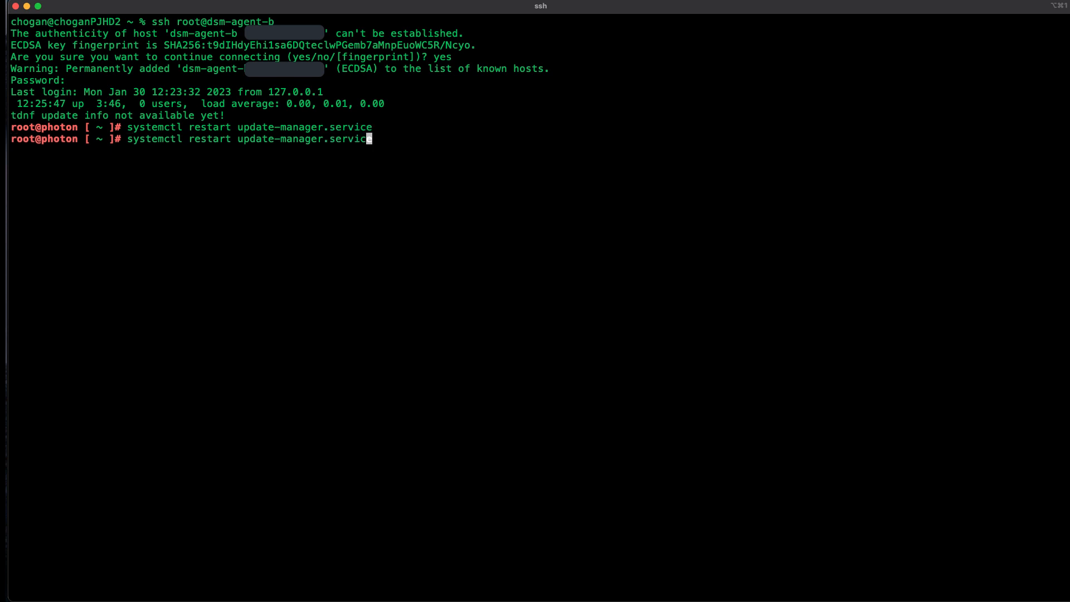
key("Left")
key("Left")
key("Left")
key("Left")
key("Left")
key("Left")
key("Left")
key("Left")
key("Left")
key("Left")
key("Left")
key("Left")
key("Left")
key("Left")
key("Left")
key("Left")
key("Left")
key("Left")
key("Left")
key("Left")
key("BackSpace")
key("BackSpace")
key("BackSpace")
key("BackSpace")
key("BackSpace")
key("BackSpace")
key("BackSpace")
type("status")
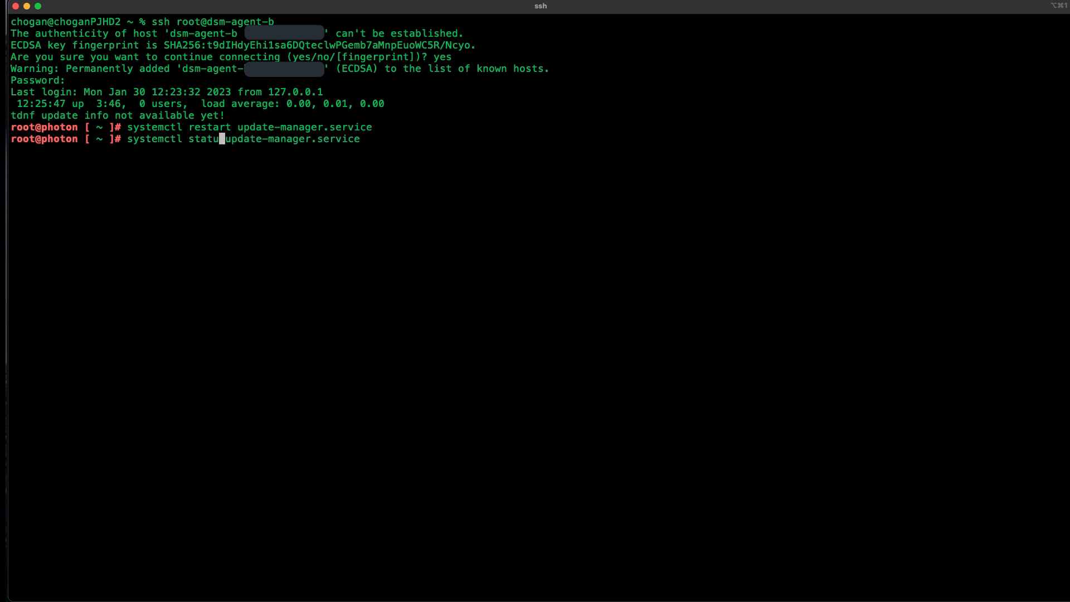
key("Return")
key("q")
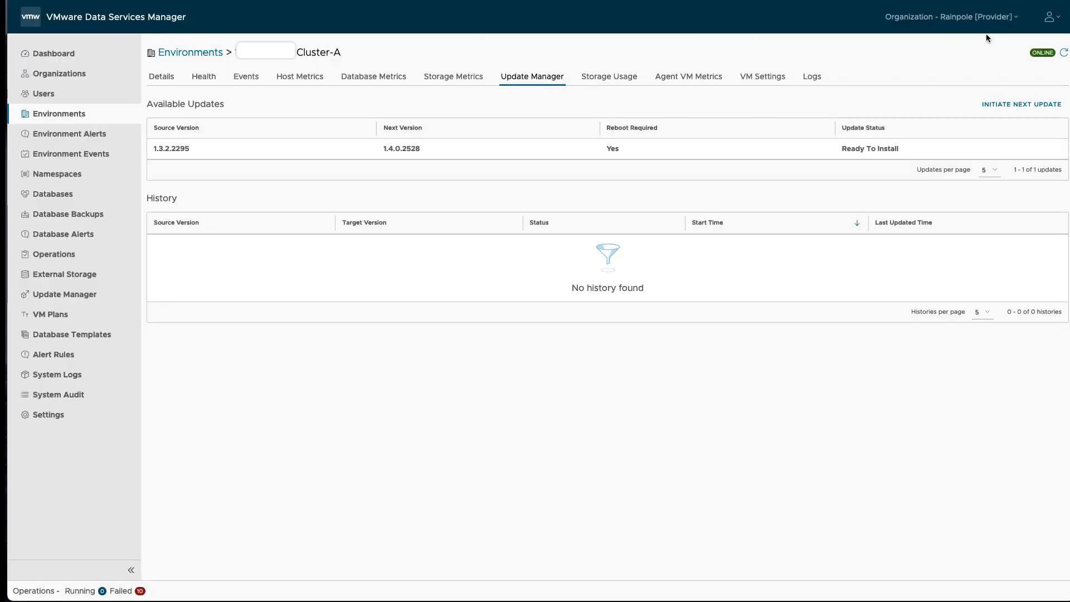
Step: Refresh Environments until Cluster-A and Cluster-B both show 1.4.0.2528 Online, then list Databases
left_click(1064, 54)
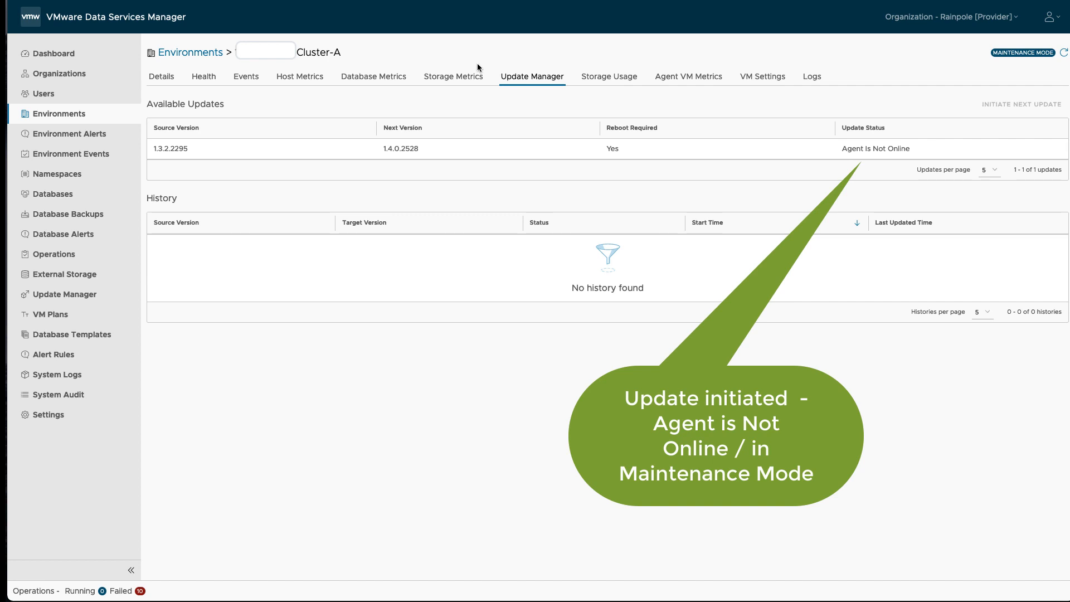
left_click(192, 54)
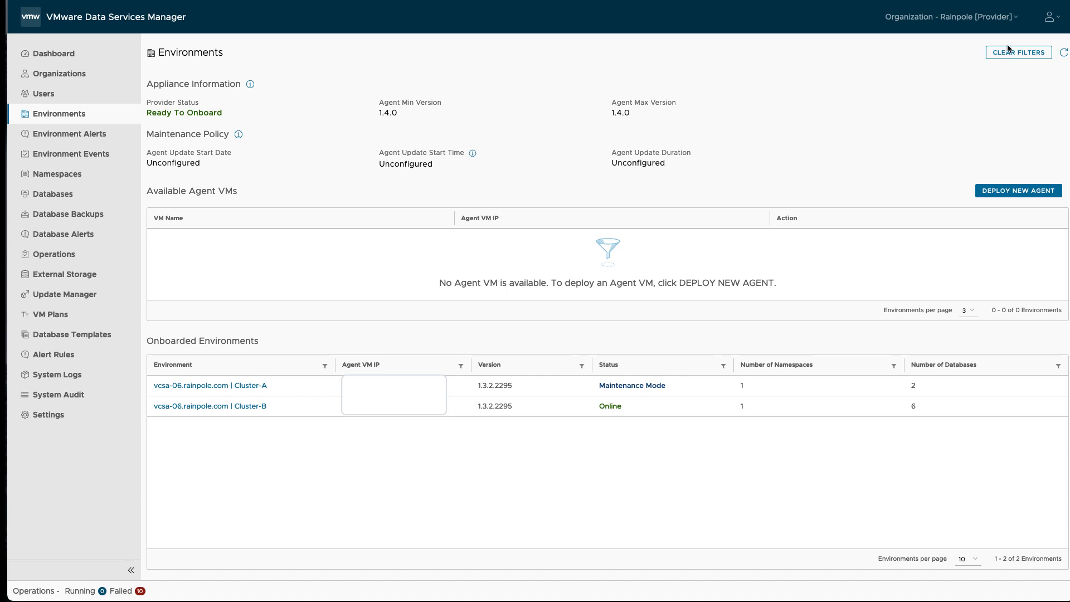
left_click(1062, 53)
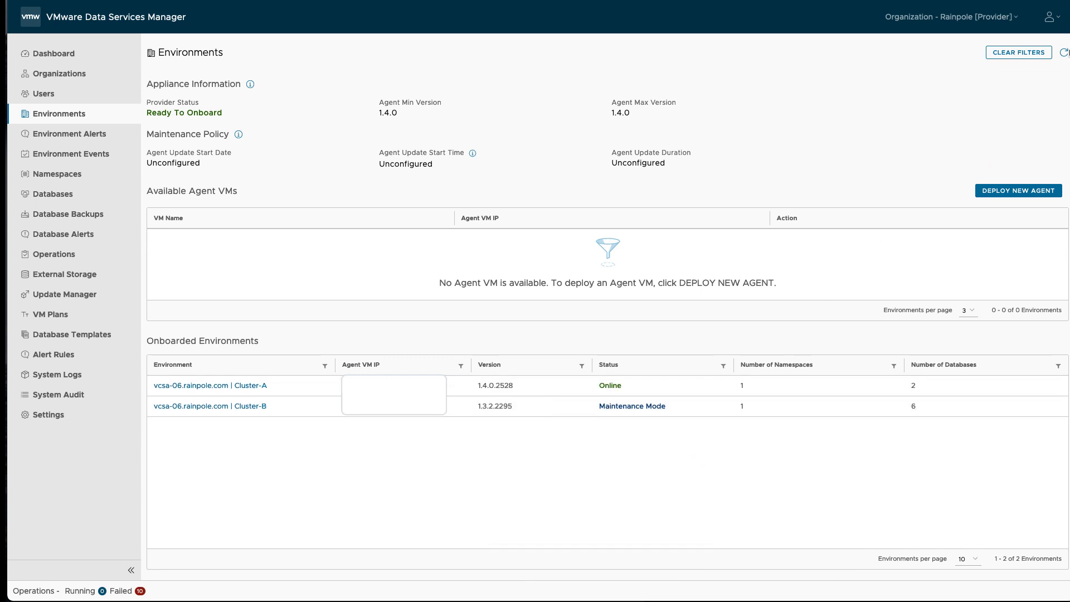
left_click(1064, 52)
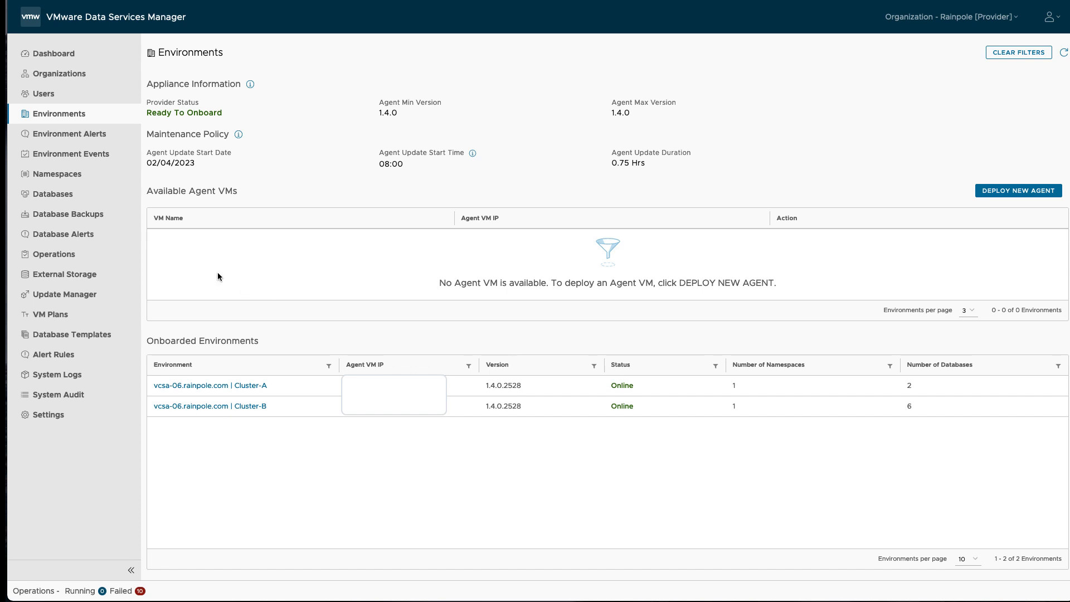
left_click(69, 198)
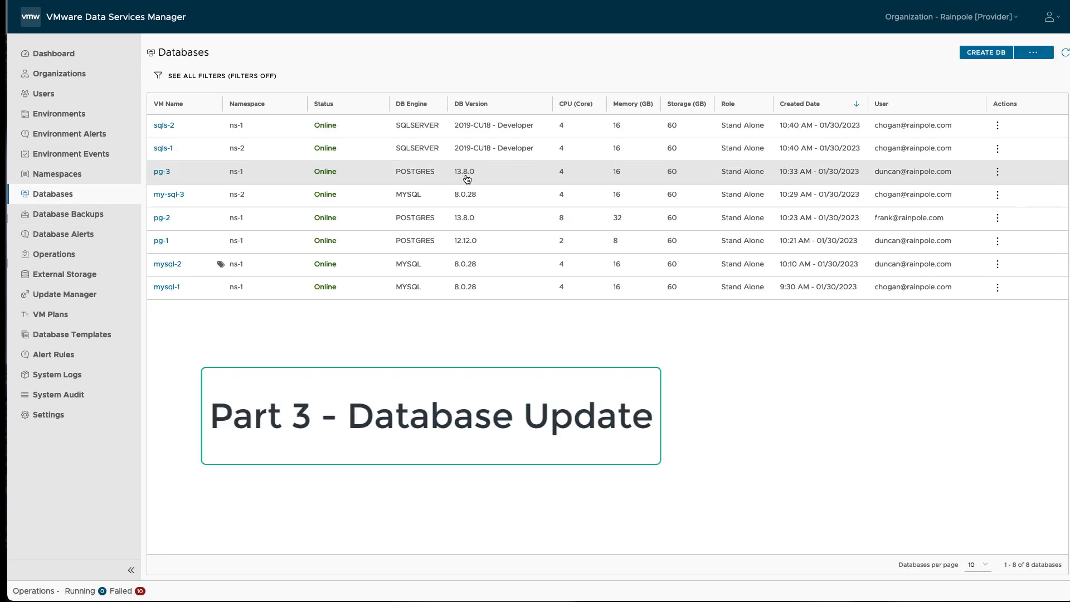
left_click(161, 172)
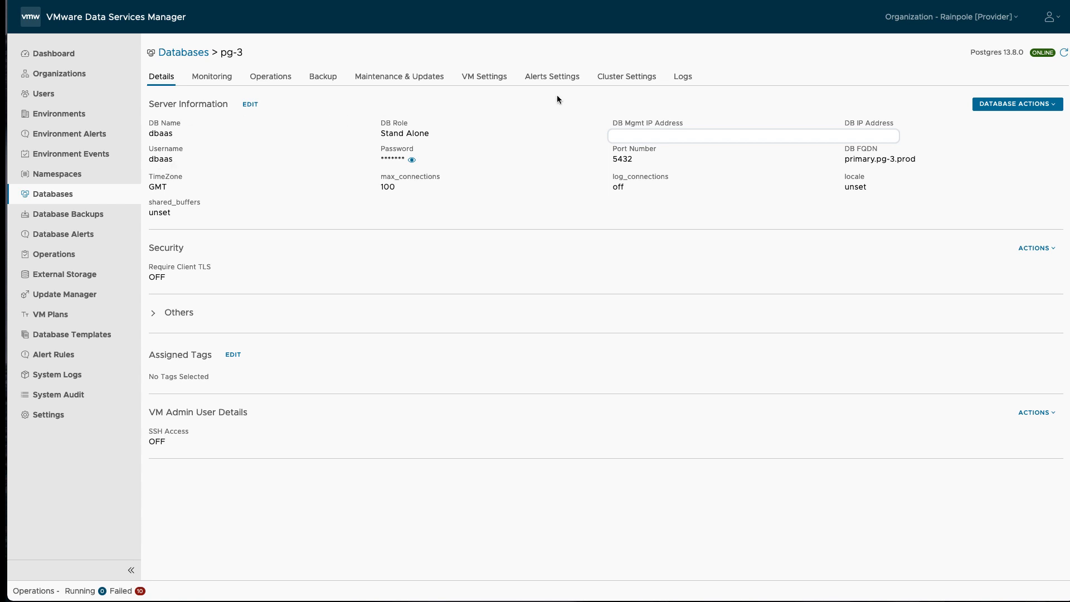
left_click(427, 81)
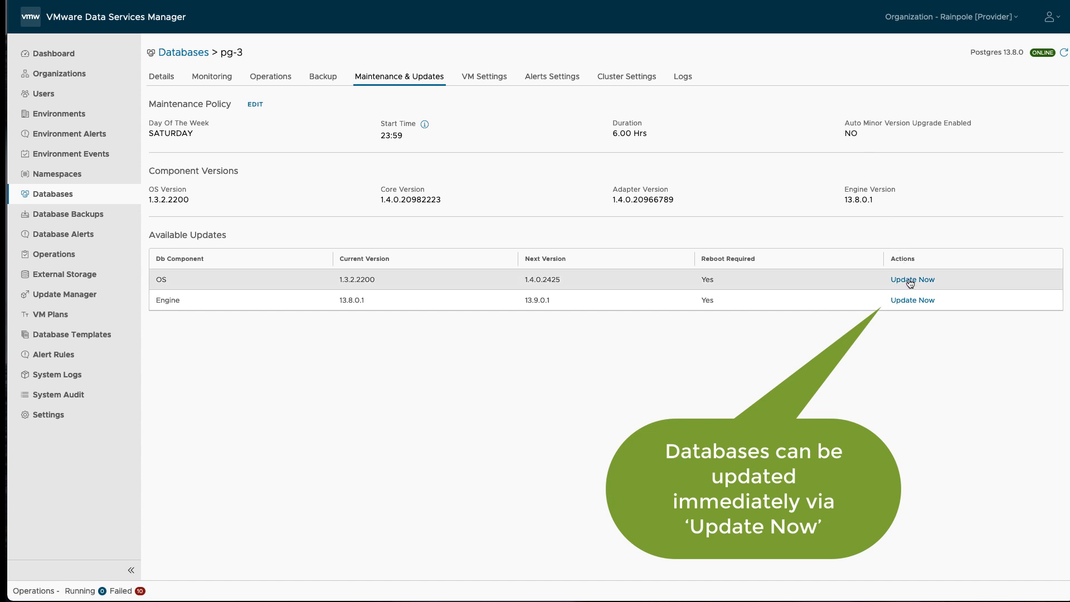
left_click(187, 53)
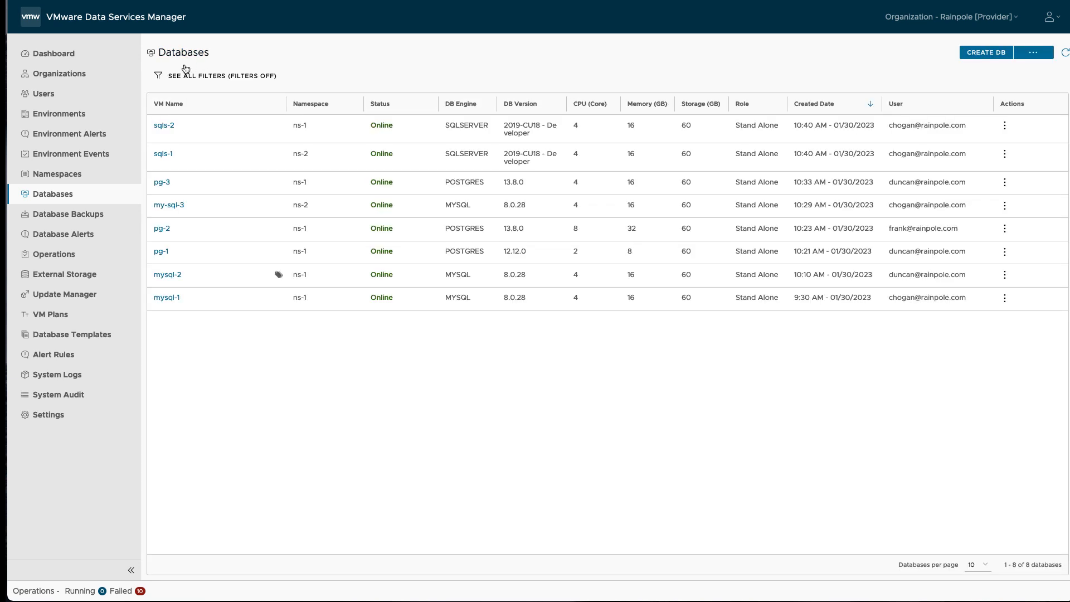
left_click(162, 252)
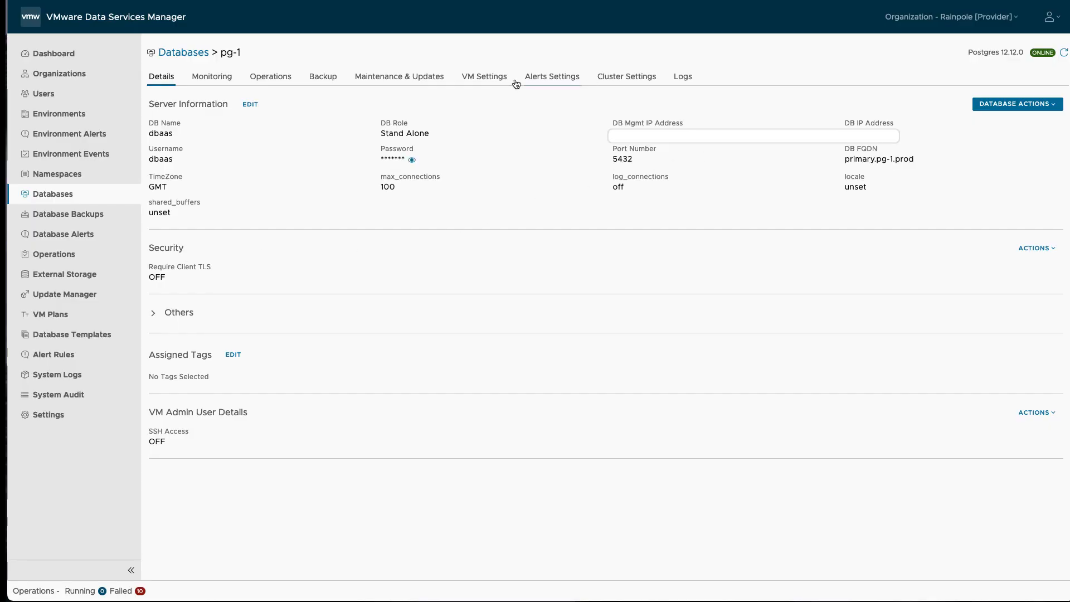
left_click(440, 80)
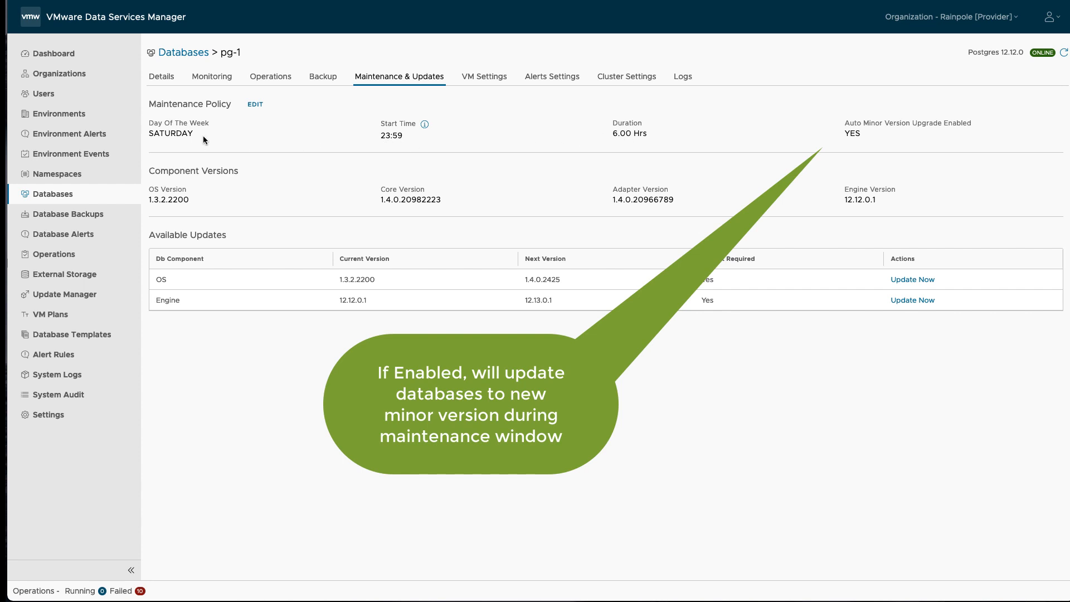
double_click(188, 133)
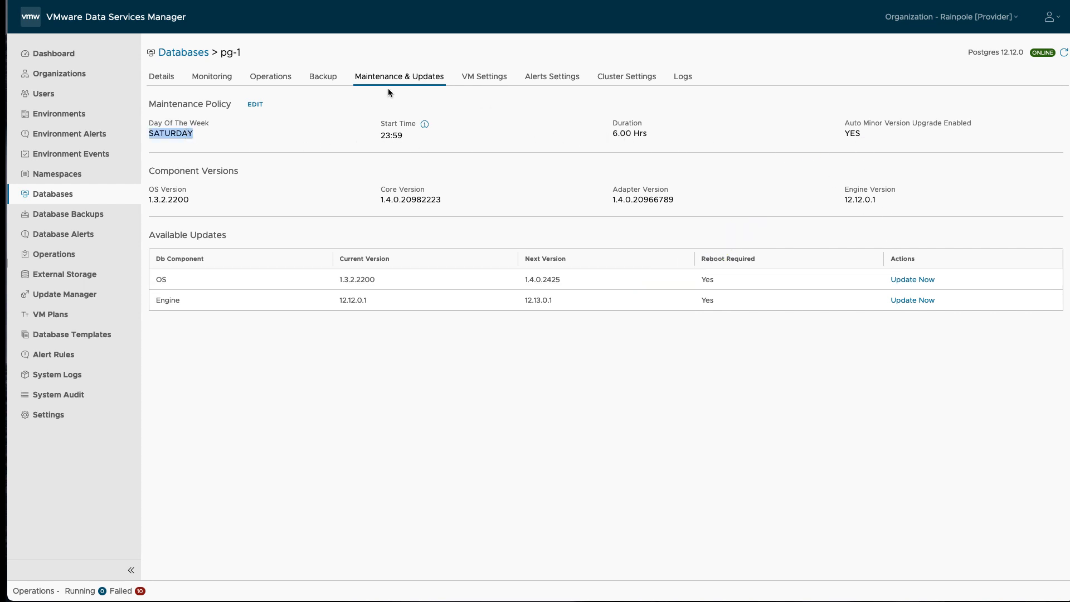
left_click(198, 56)
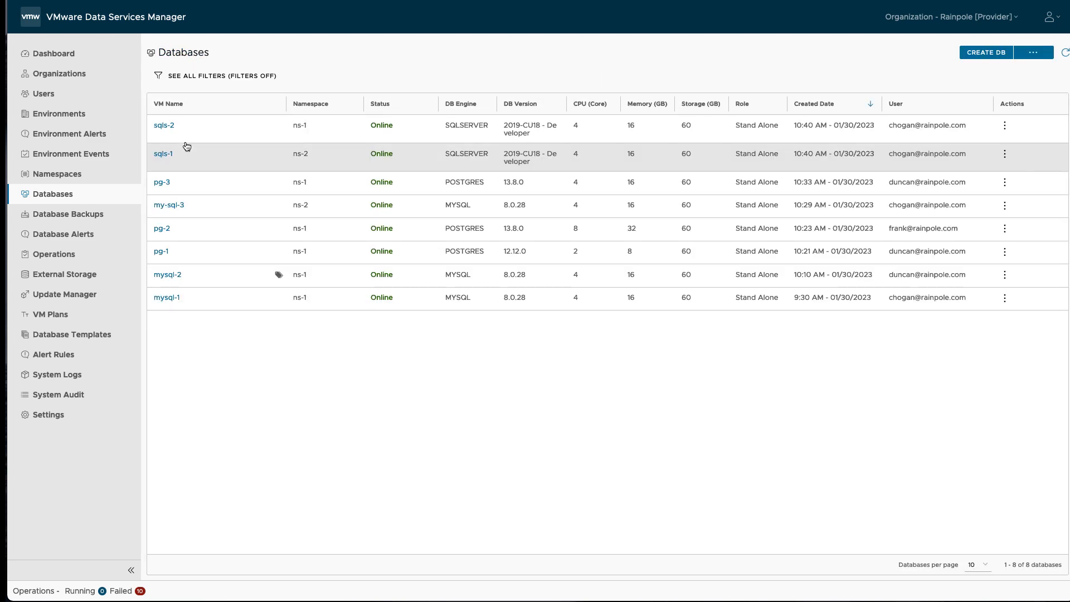
Step: Upgrade pg-3's OS to 1.4.0.2425, then start its engine upgrade to 13.9.0.1
left_click(163, 179)
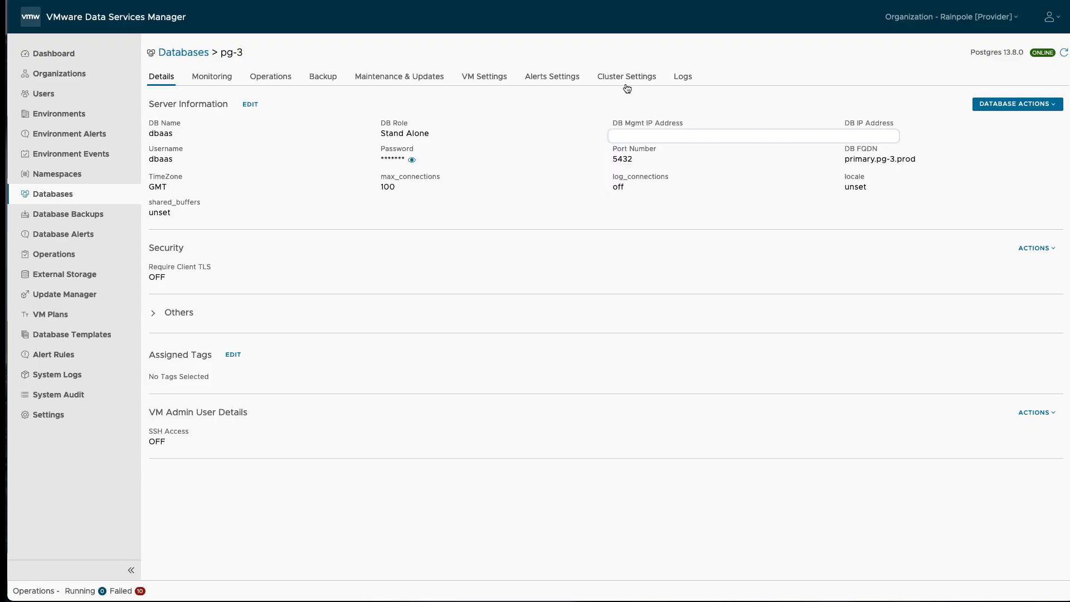
left_click(438, 81)
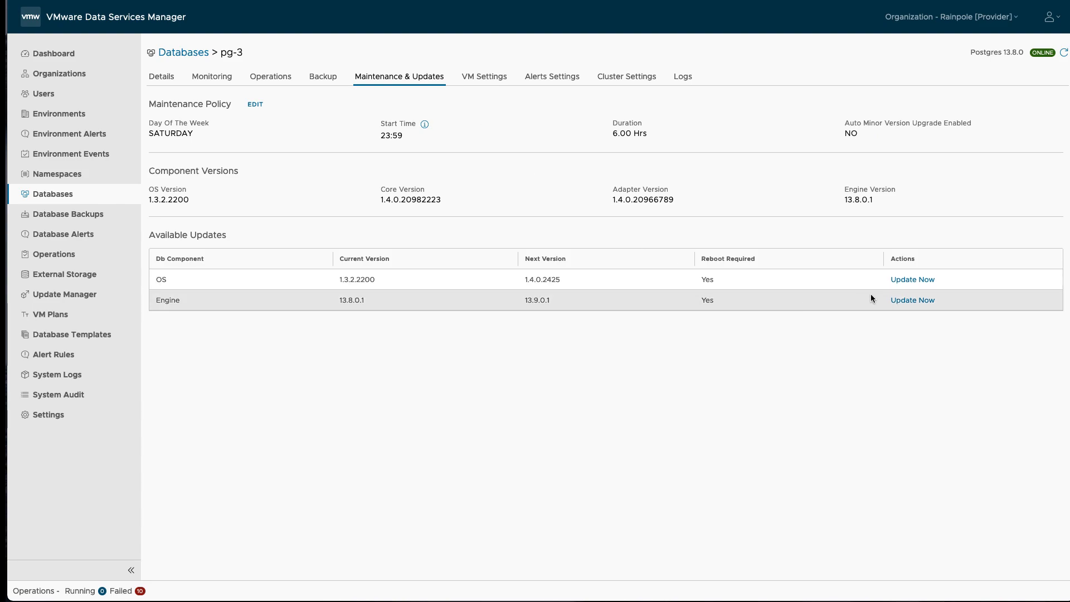
left_click(911, 280)
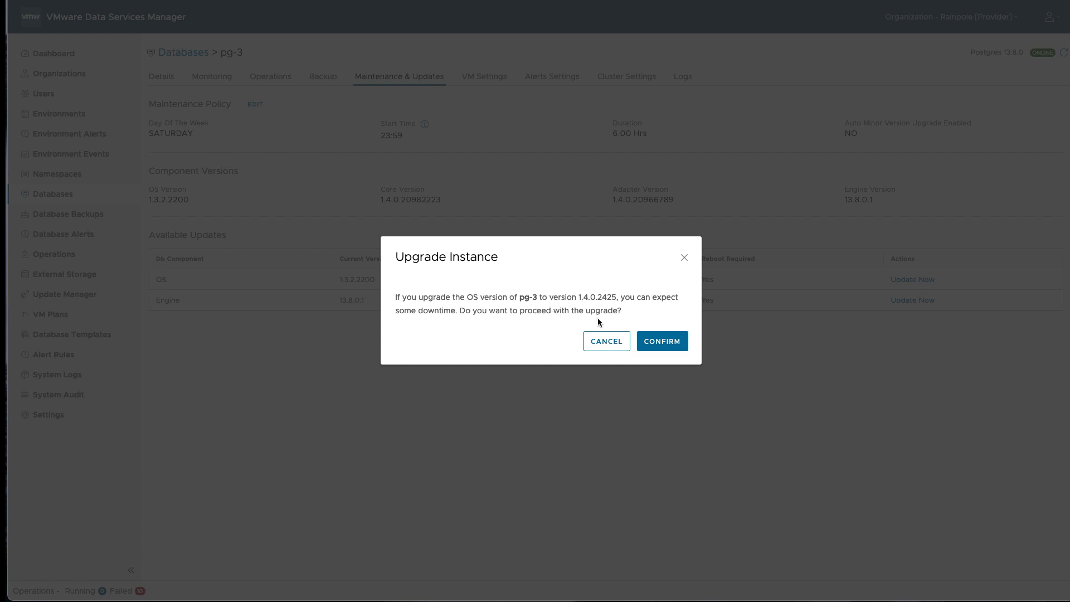
left_click(660, 342)
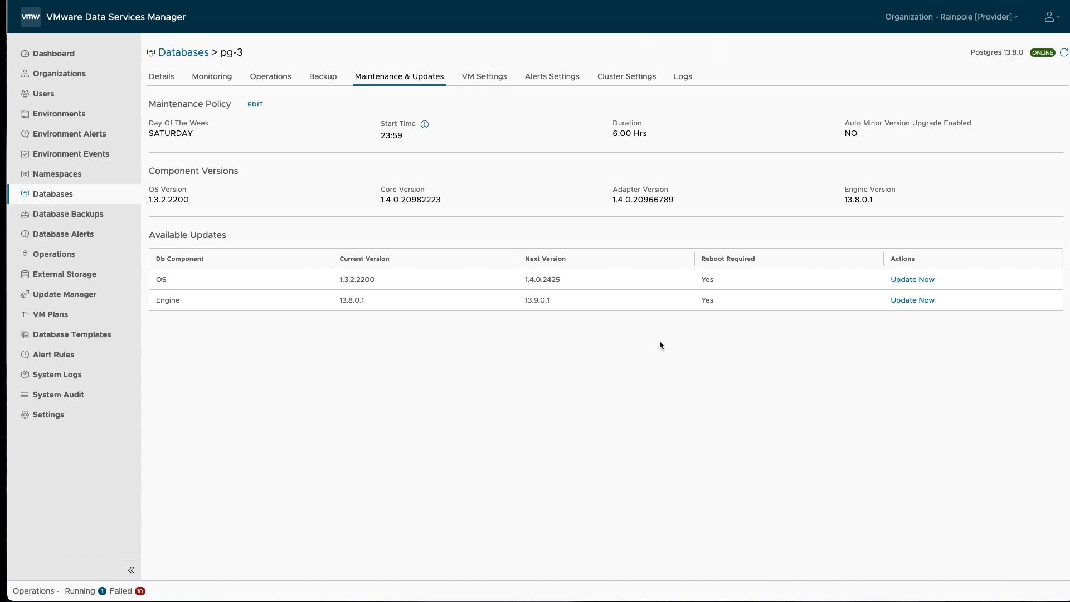
left_click(1063, 53)
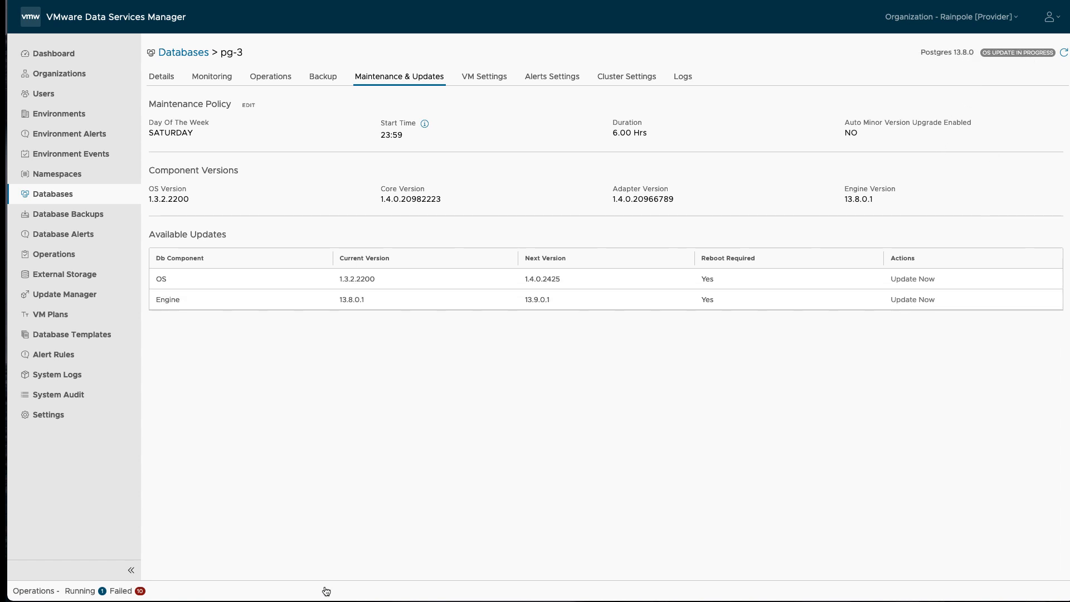
left_click(1063, 53)
left_click(1063, 55)
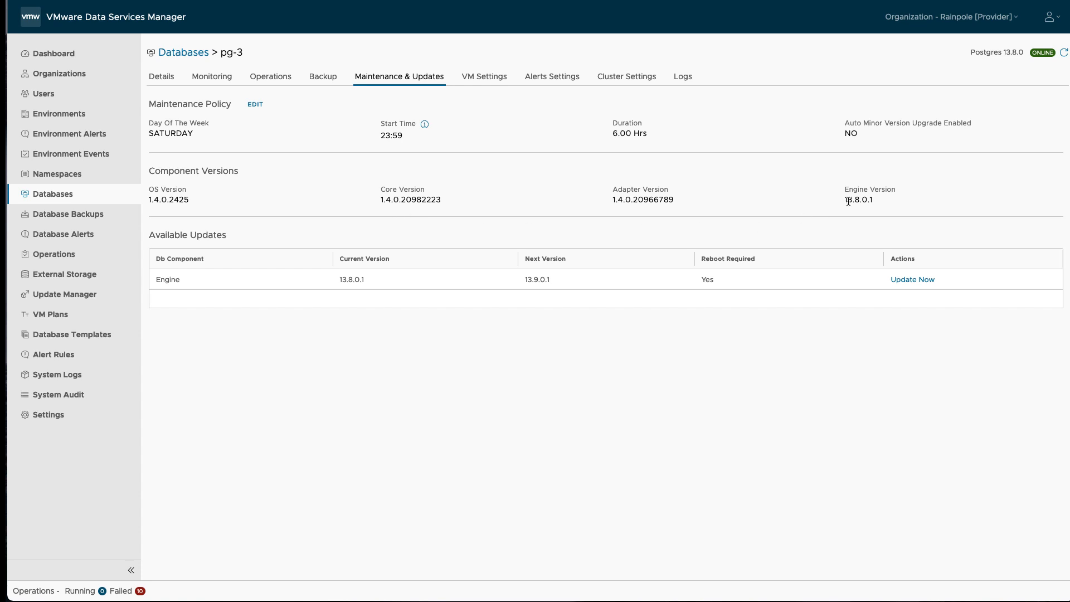
left_click(907, 280)
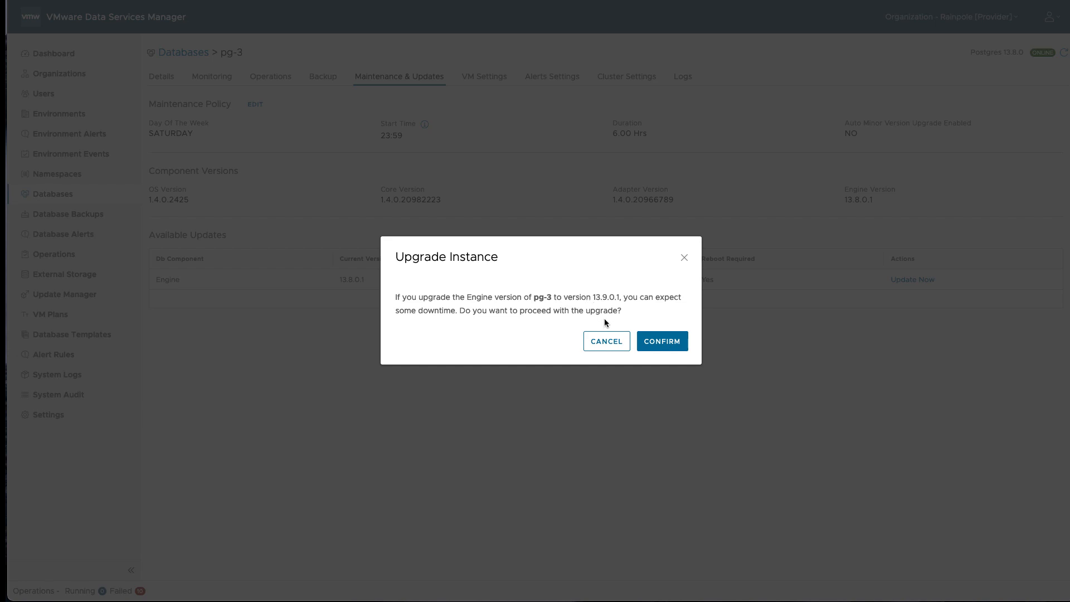
Step: Confirm pg-3's engine upgrade to 13.9.0.1, refresh until done, and return to Databases
left_click(655, 345)
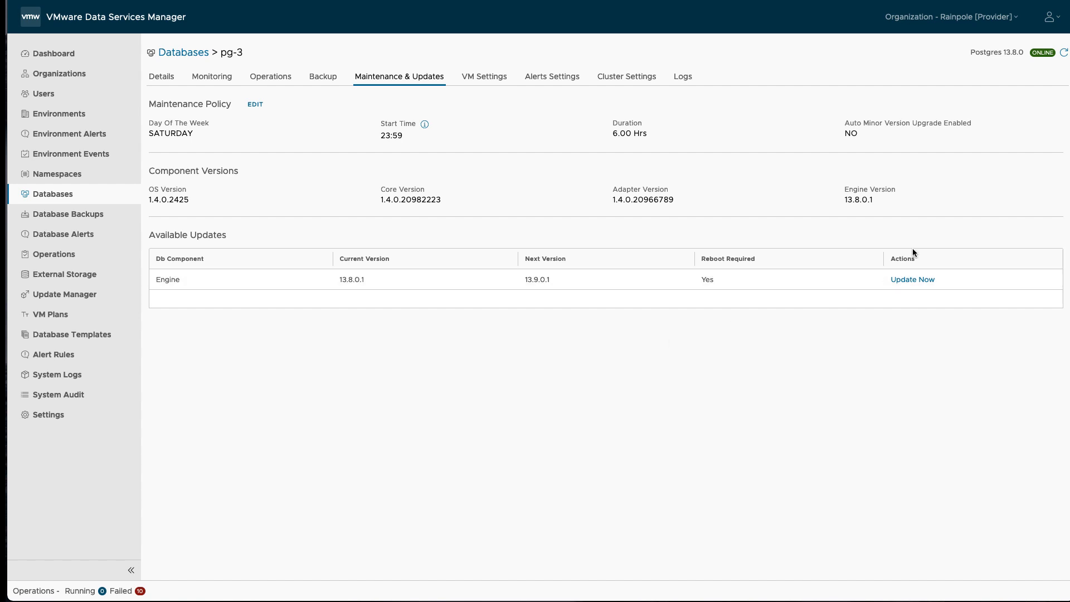
left_click(1064, 54)
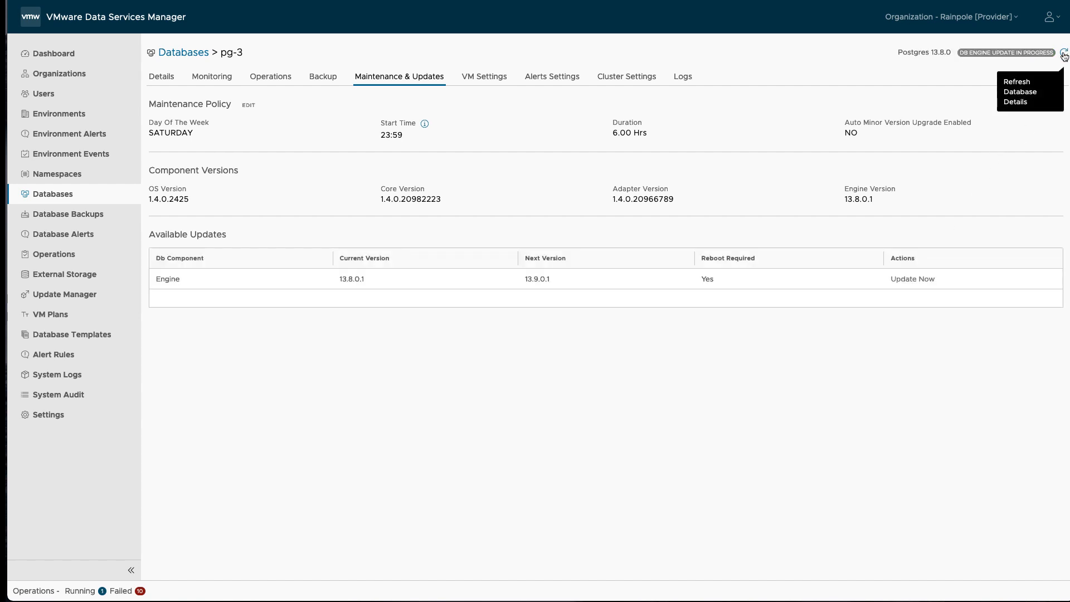
left_click(1065, 54)
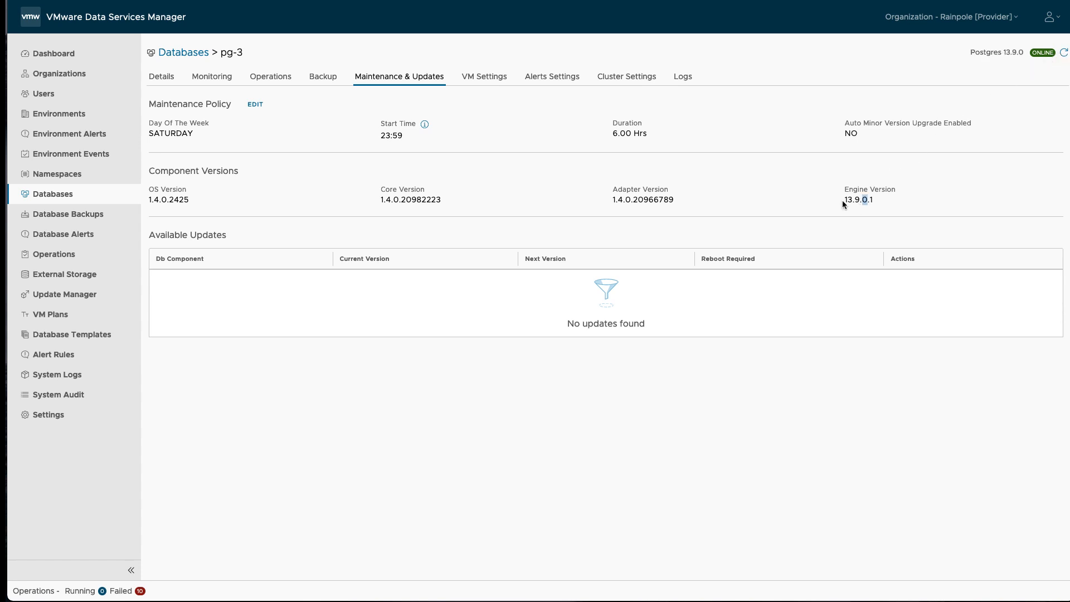
left_click(194, 51)
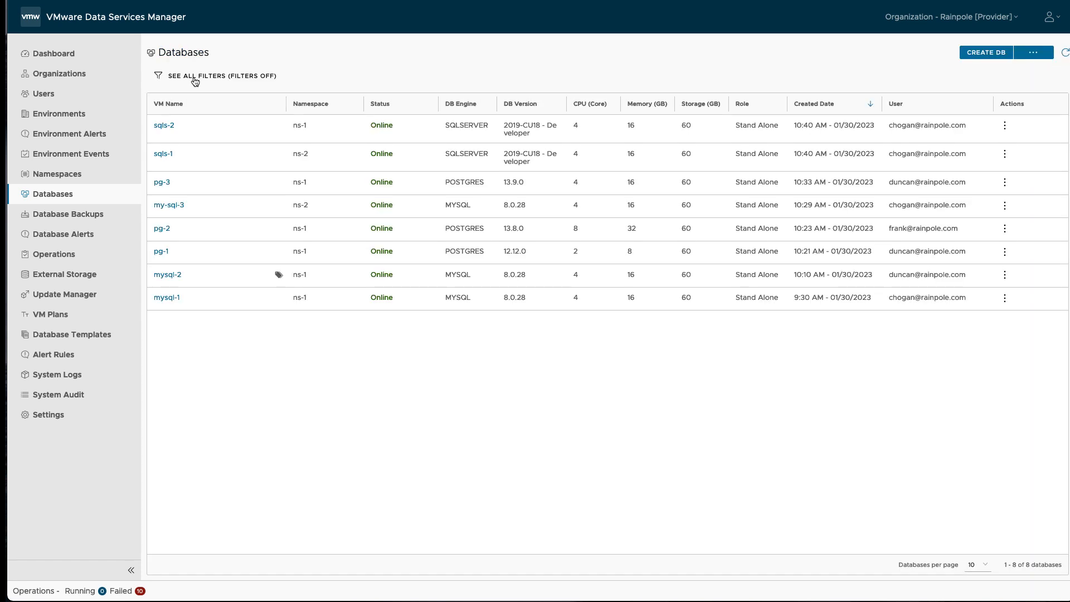